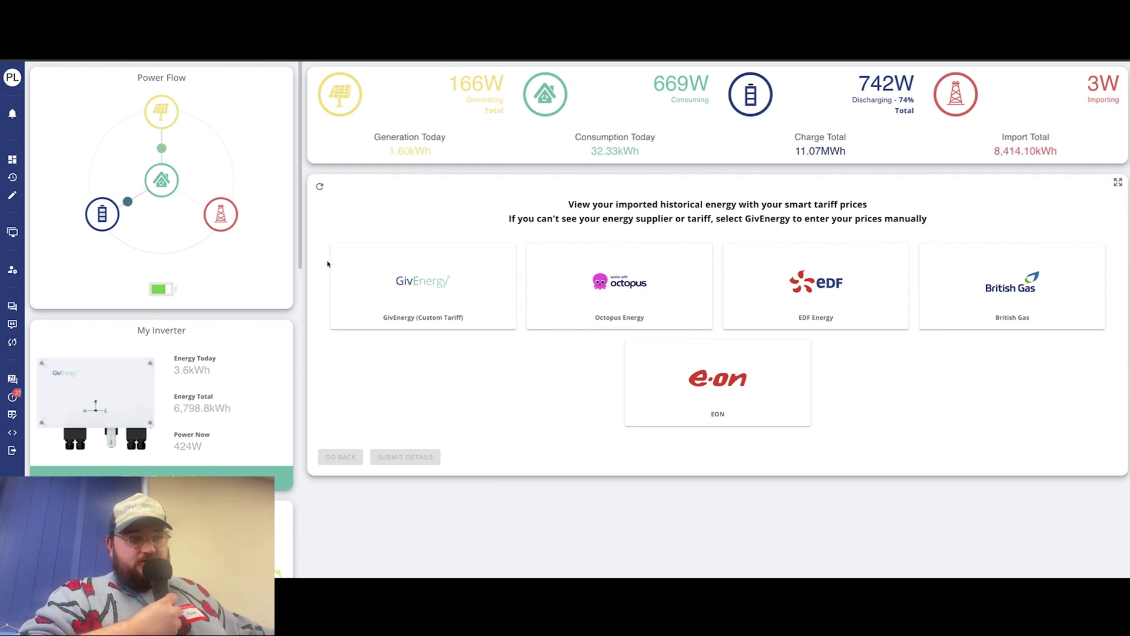
Step: Pick Octopus Energy as the supplier and highlight its smart meter information notes
click(644, 302)
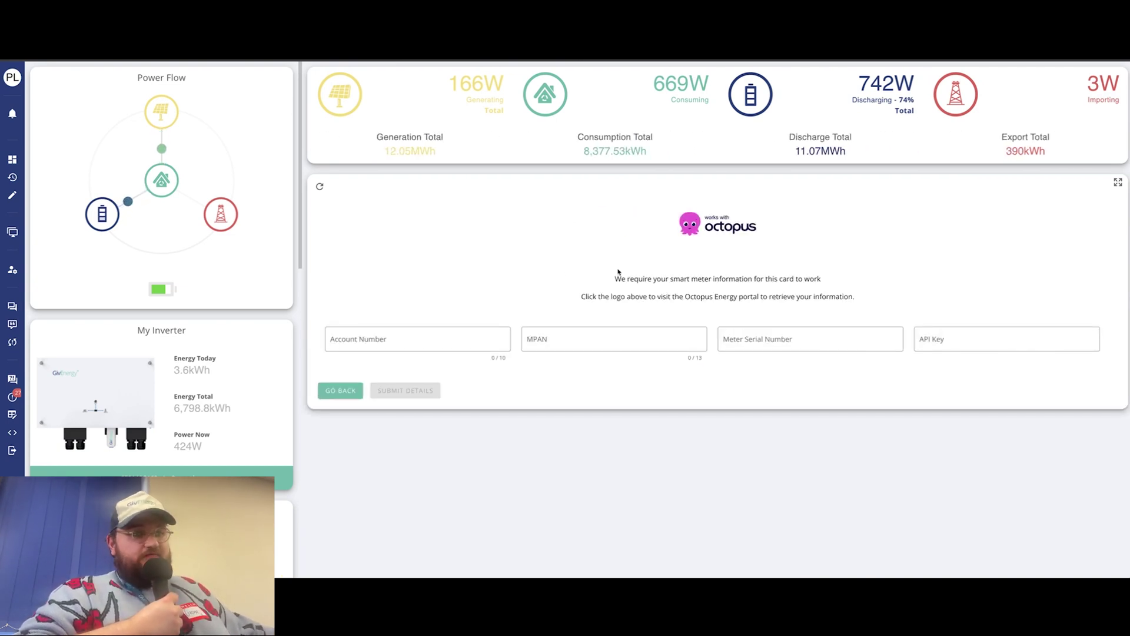
drag(616, 280, 825, 280)
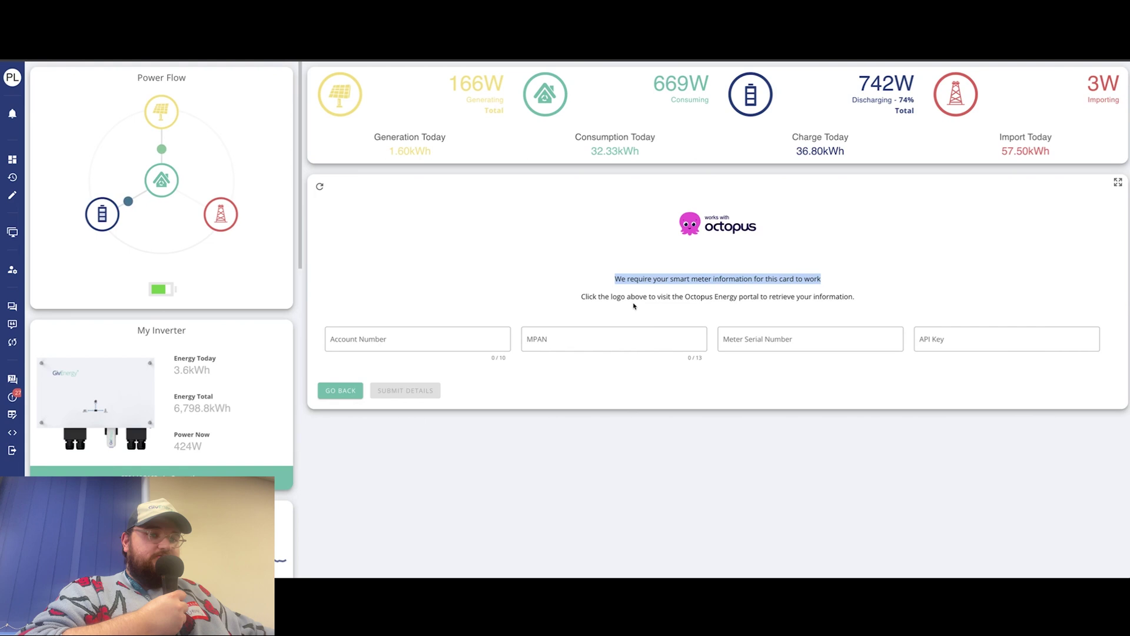
drag(578, 297, 858, 298)
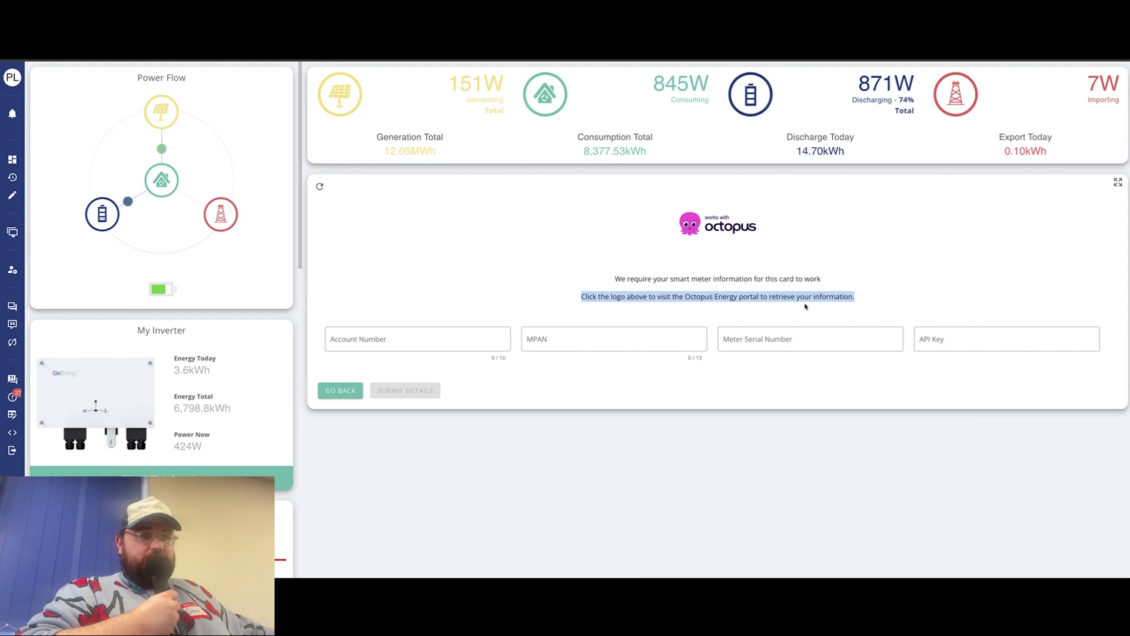
click(795, 308)
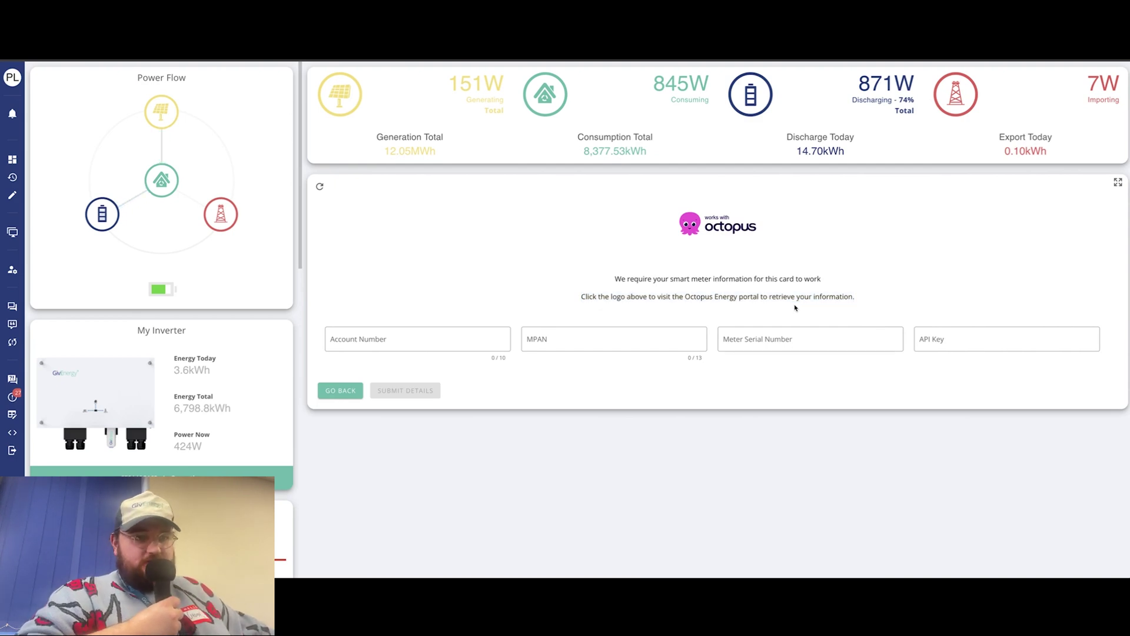
Step: Copy the API key from the Octopus Energy portal's API access page
click(725, 229)
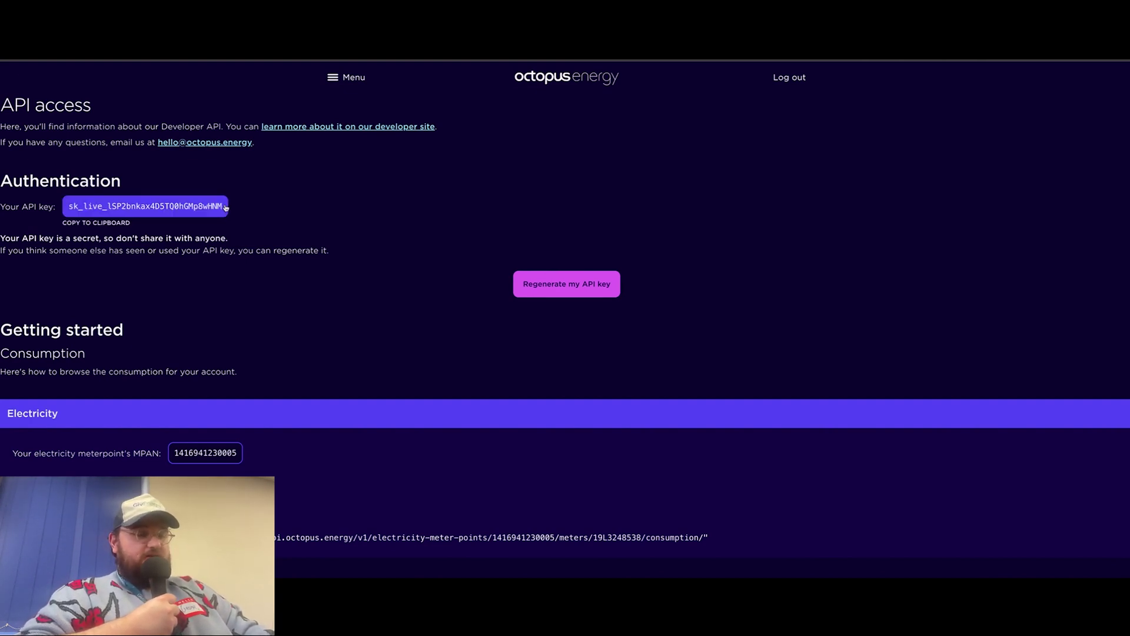
click(187, 207)
key(ctrl+c)
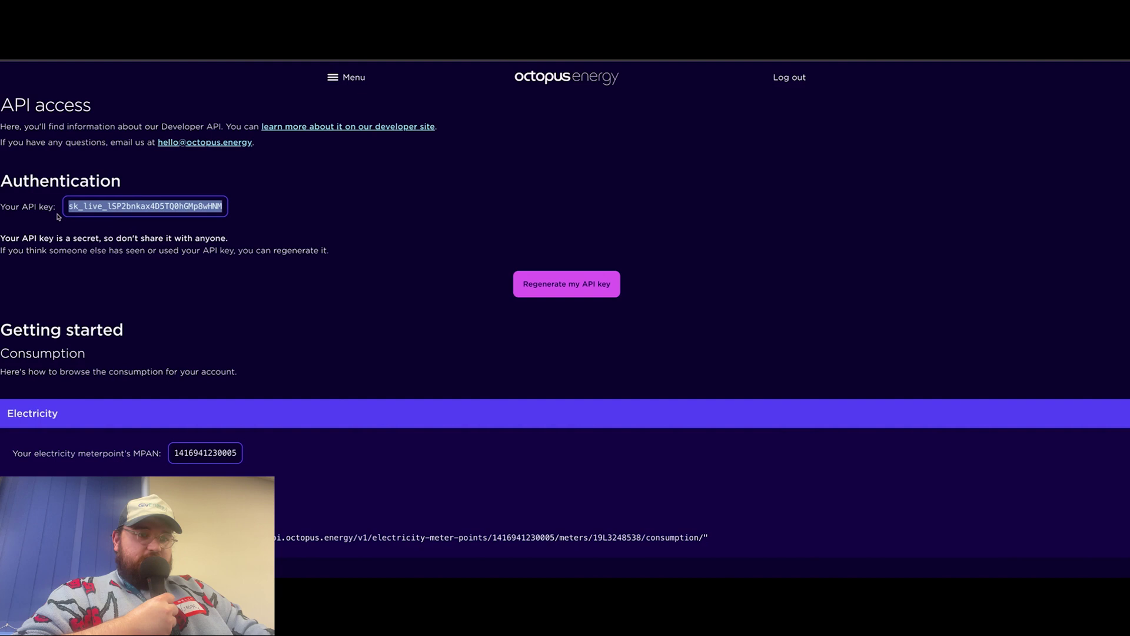
key(ctrl+Tab)
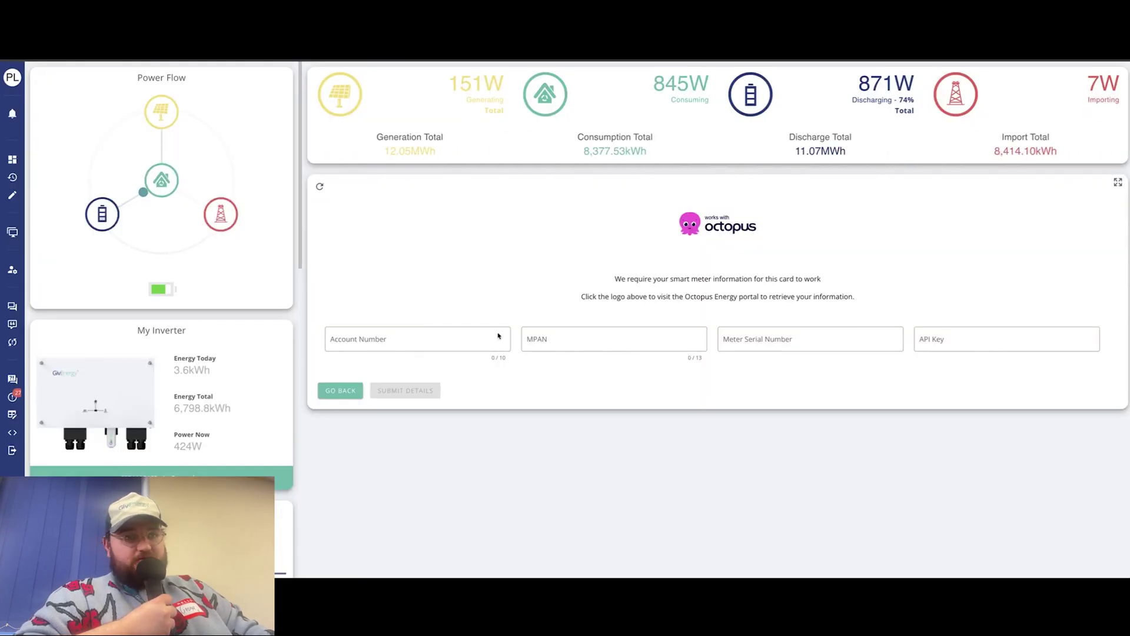
Step: Paste the API key into the API Key field and copy the electricity MPAN from Octopus
click(942, 341)
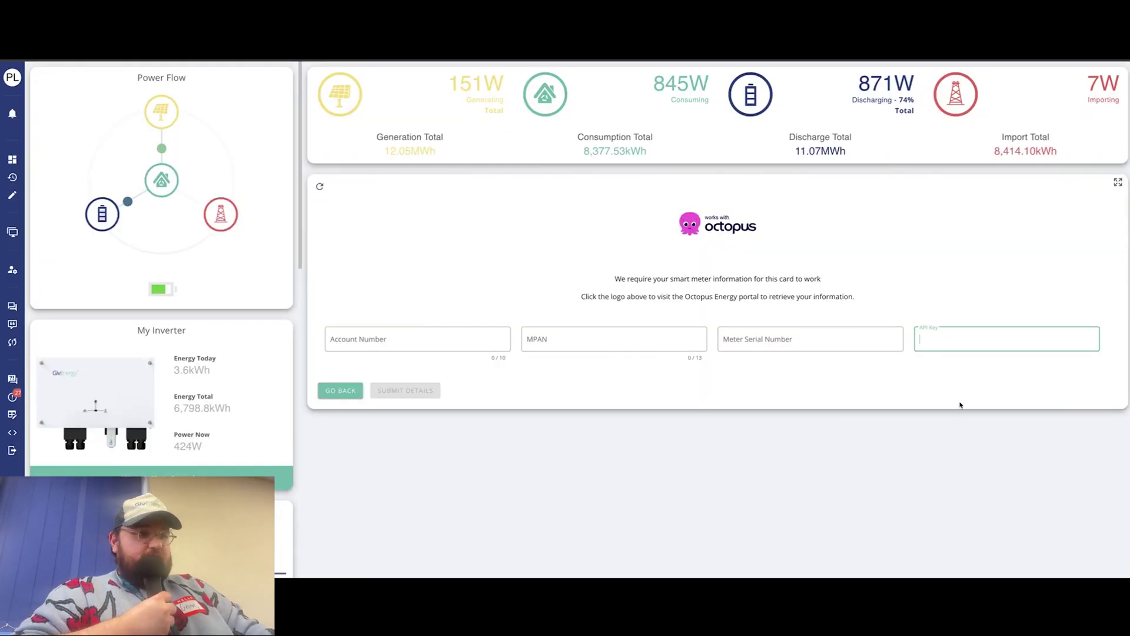
key(ctrl+v)
key(ctrl+Tab)
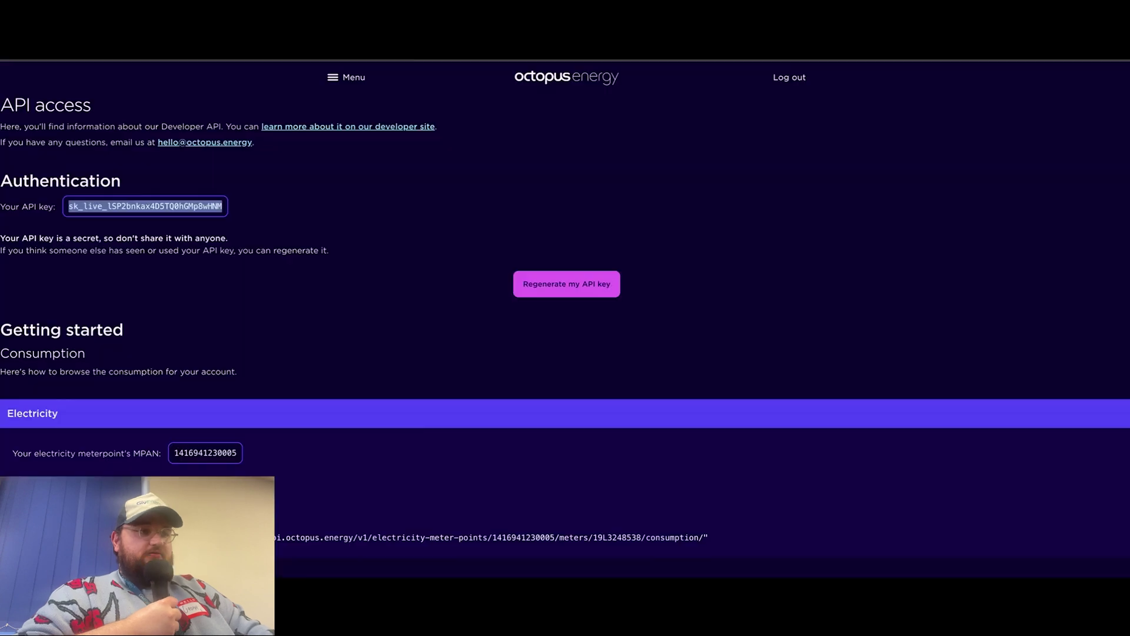
scroll(197, 253, down, 3)
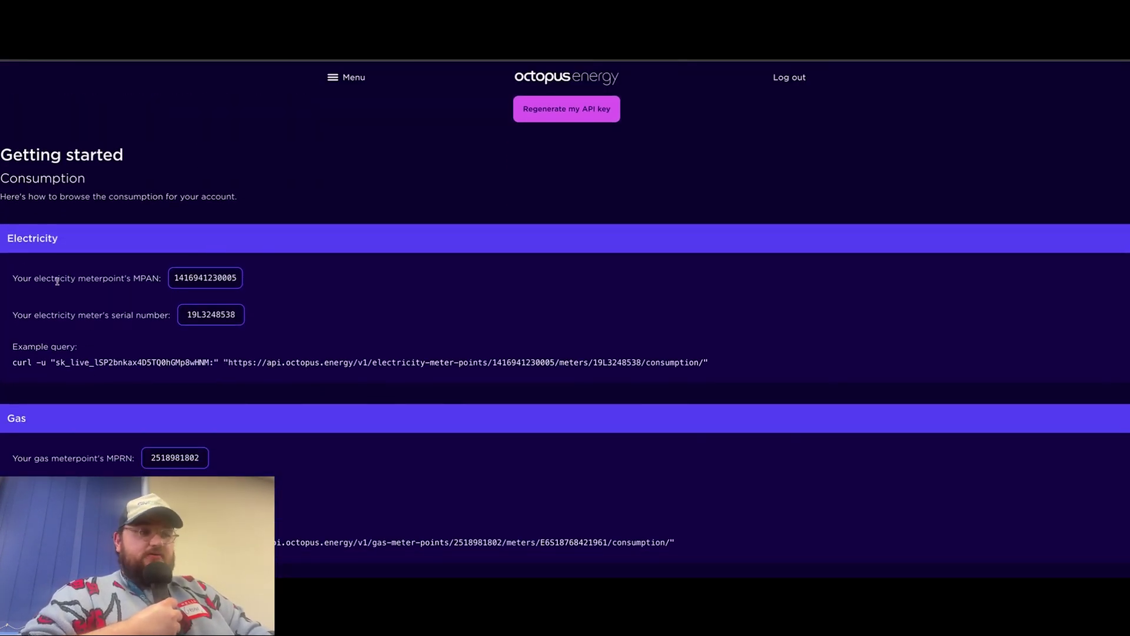
click(218, 278)
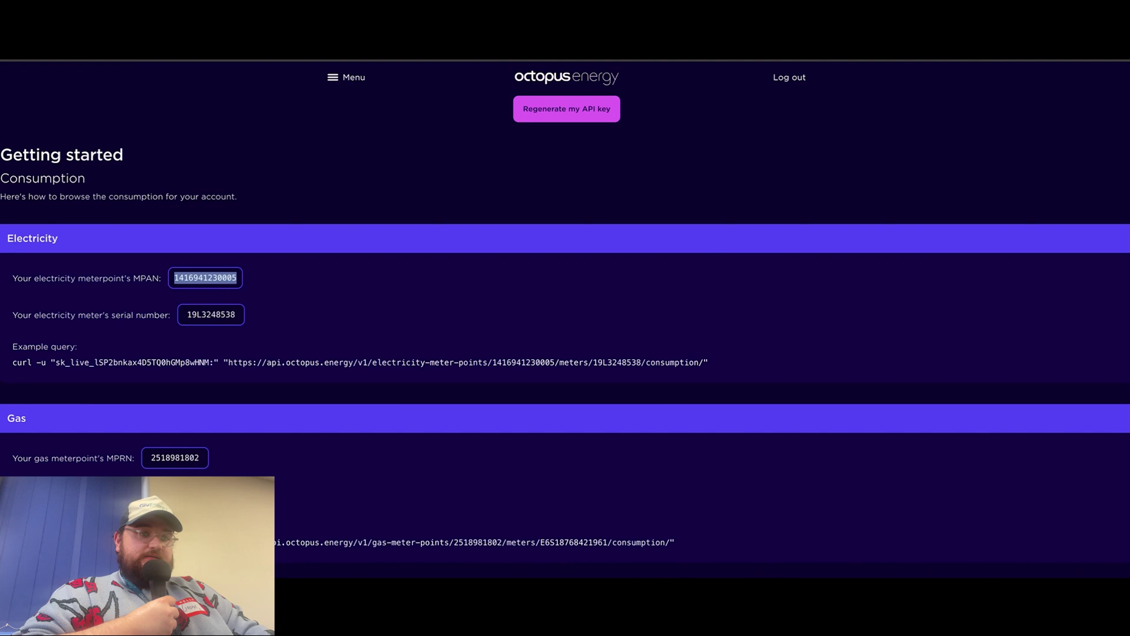
key(ctrl+Tab)
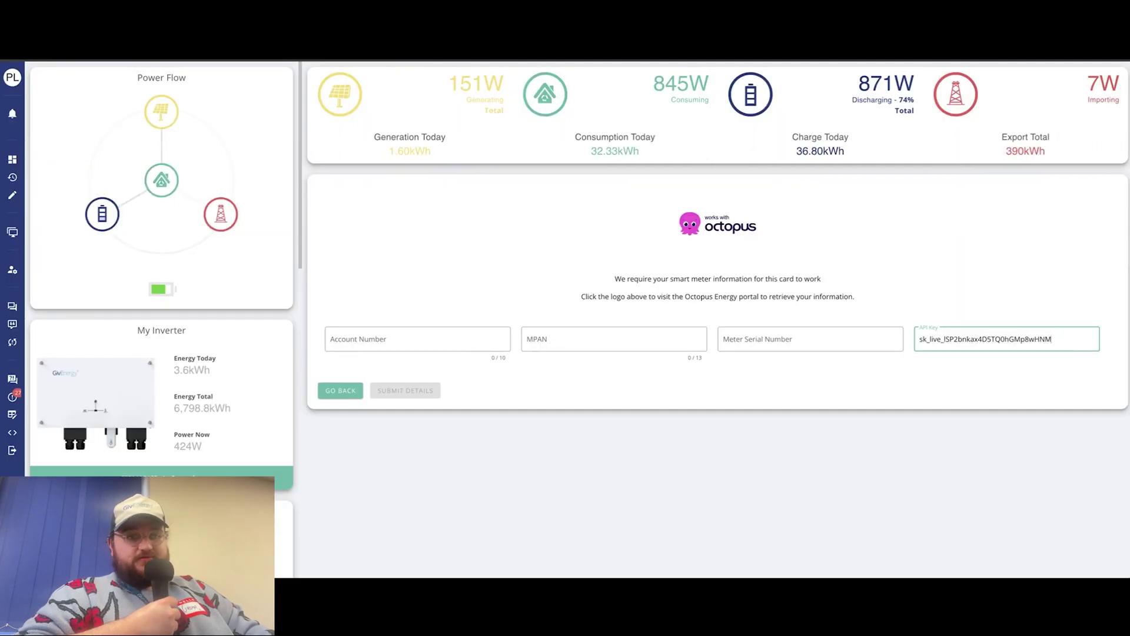
Step: Move the MPAN out of Meter Serial Number and into the MPAN field
click(780, 341)
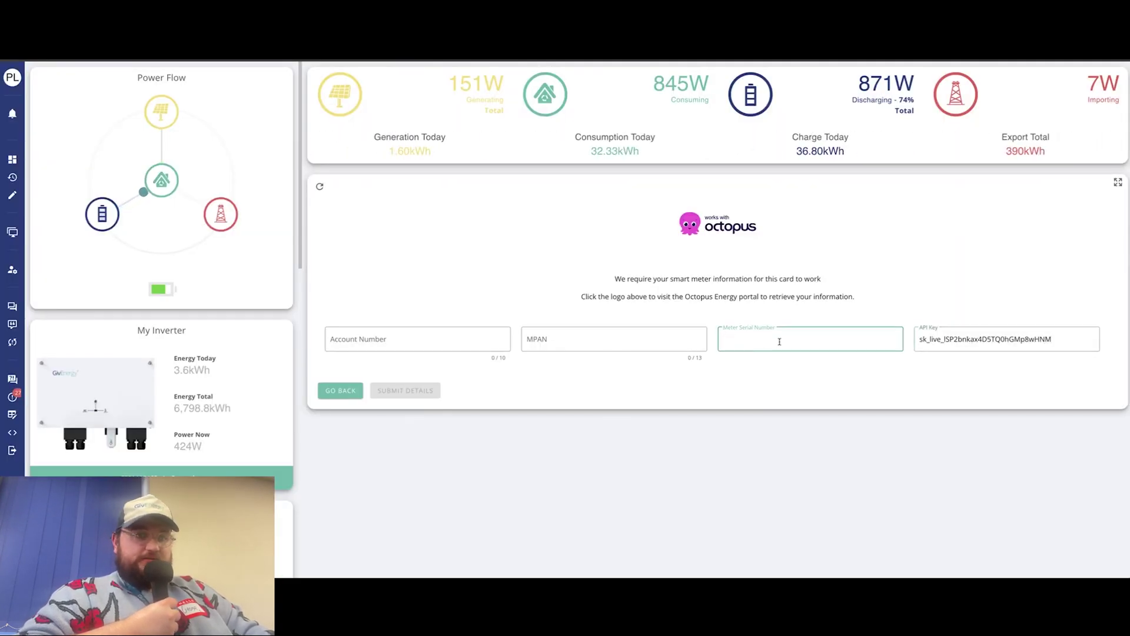
key(ctrl+v)
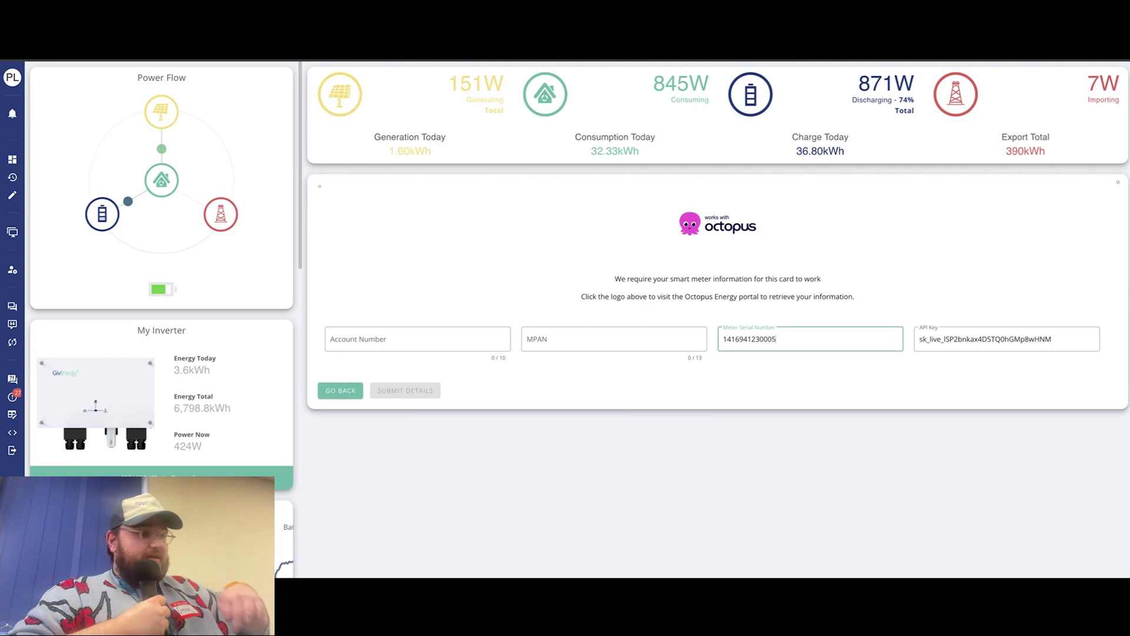
key(ctrl+Tab)
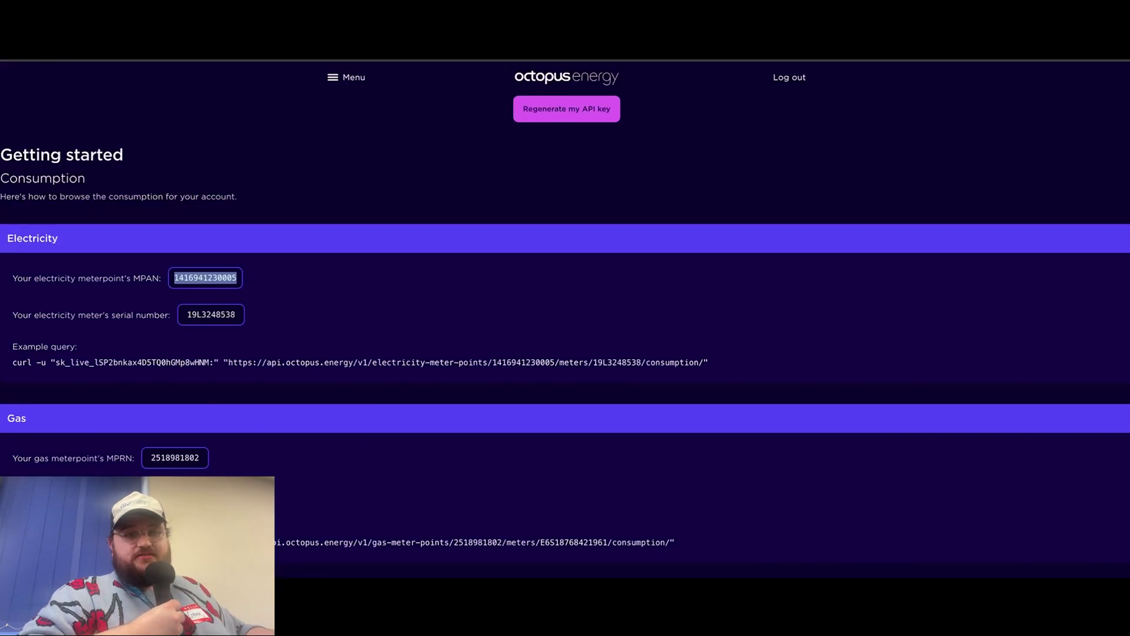
key(ctrl+Tab)
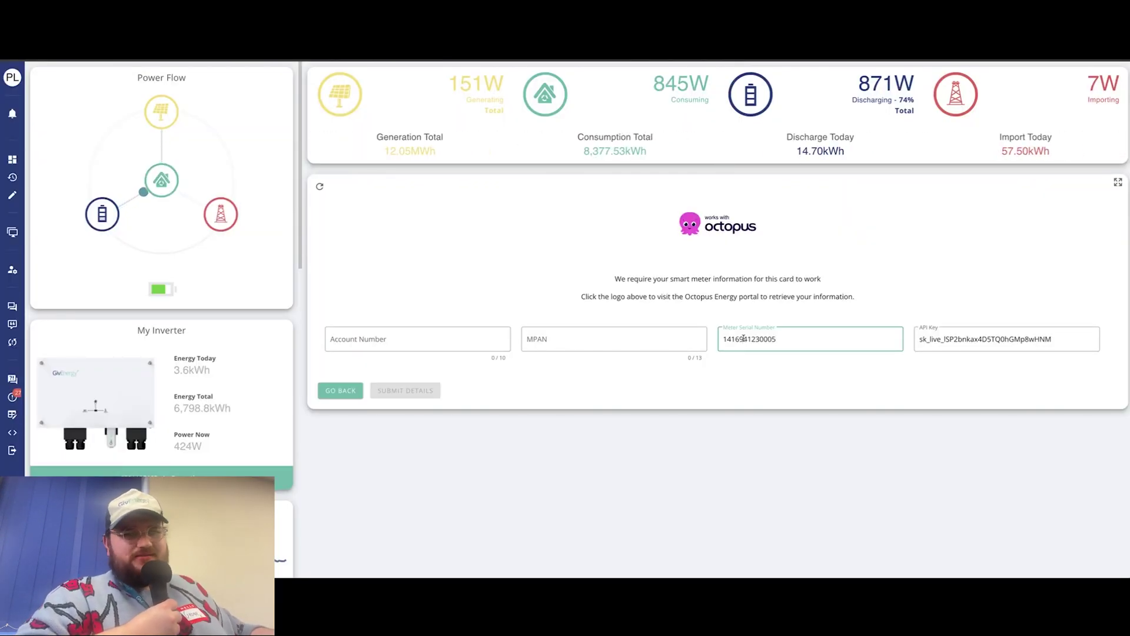
double_click(744, 339)
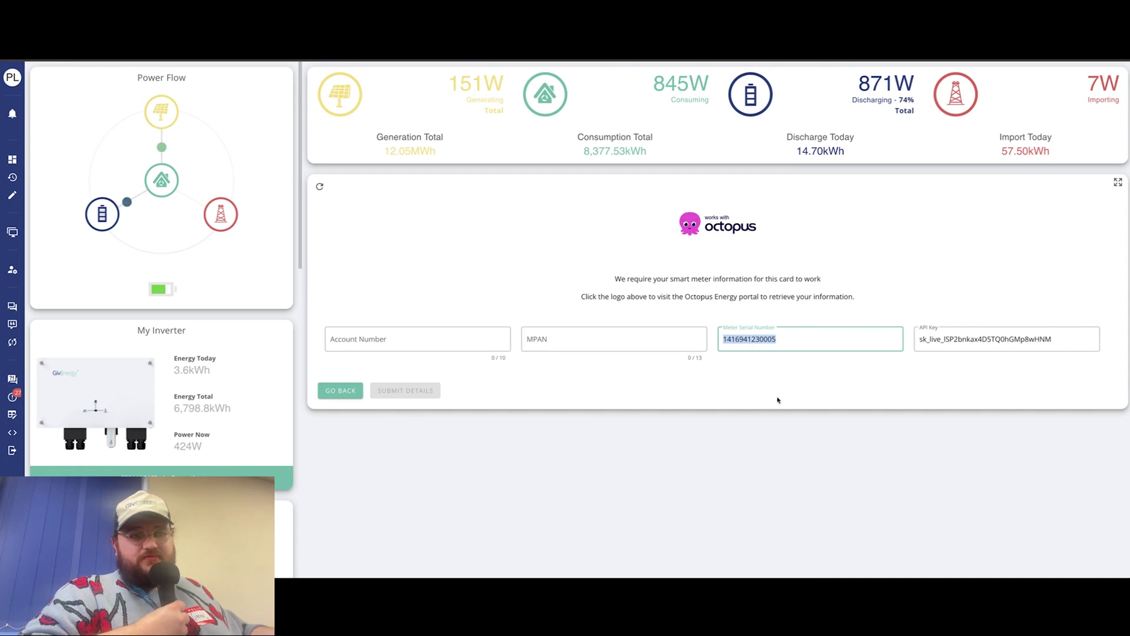
key(ctrl+x)
click(645, 338)
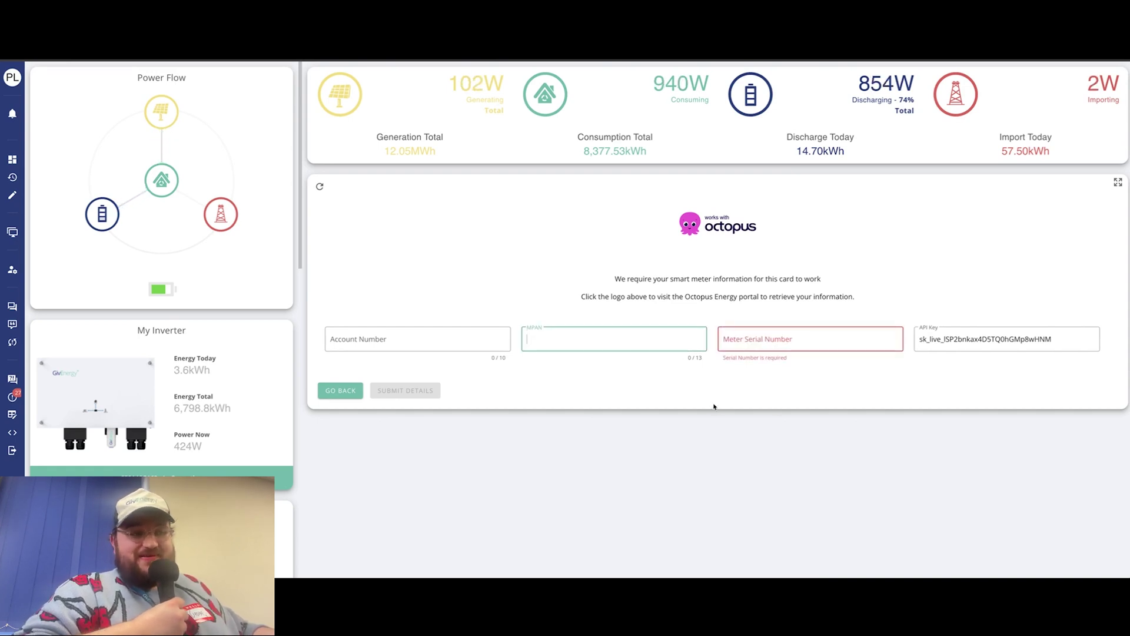
key(ctrl+v)
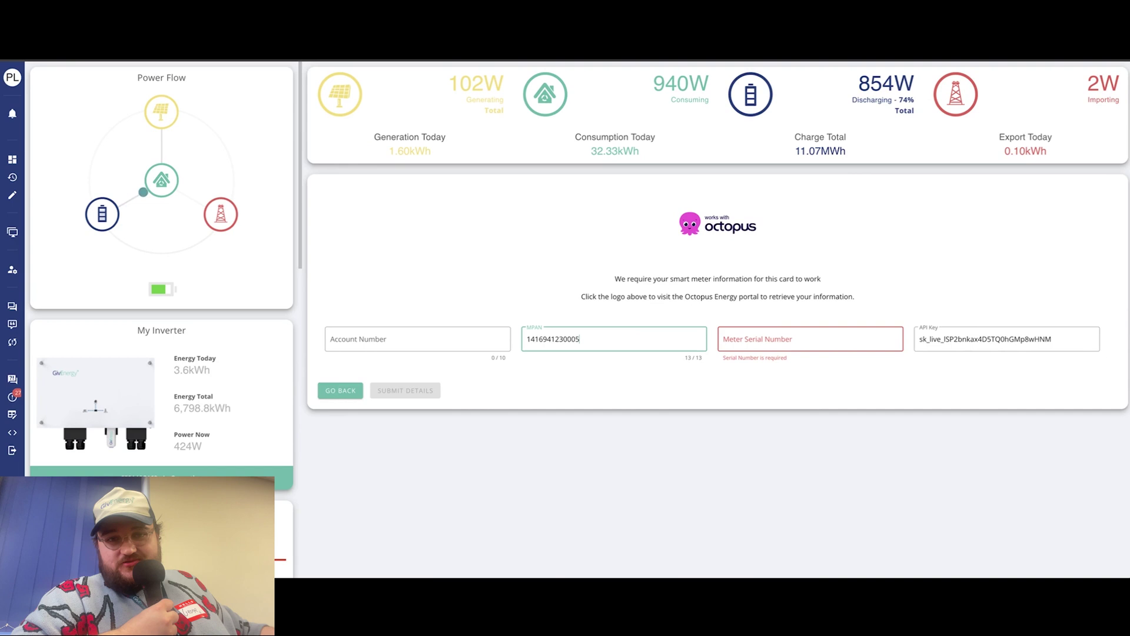
Step: Copy the electricity meter serial number from Octopus and place the cursor in Meter Serial Number
key(alt+Tab)
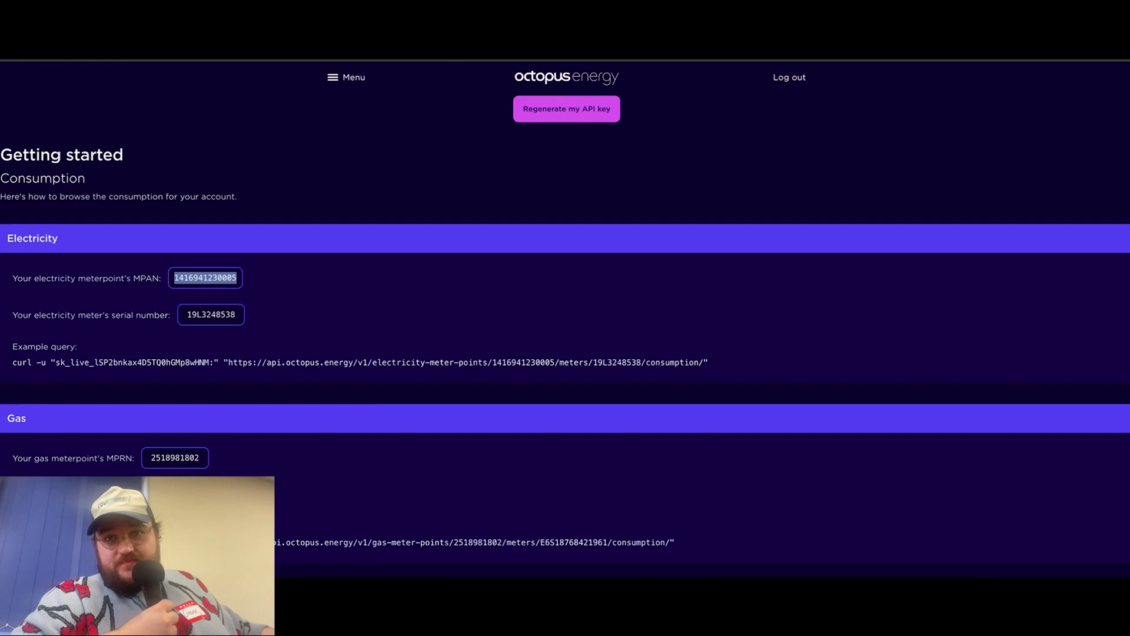
click(207, 314)
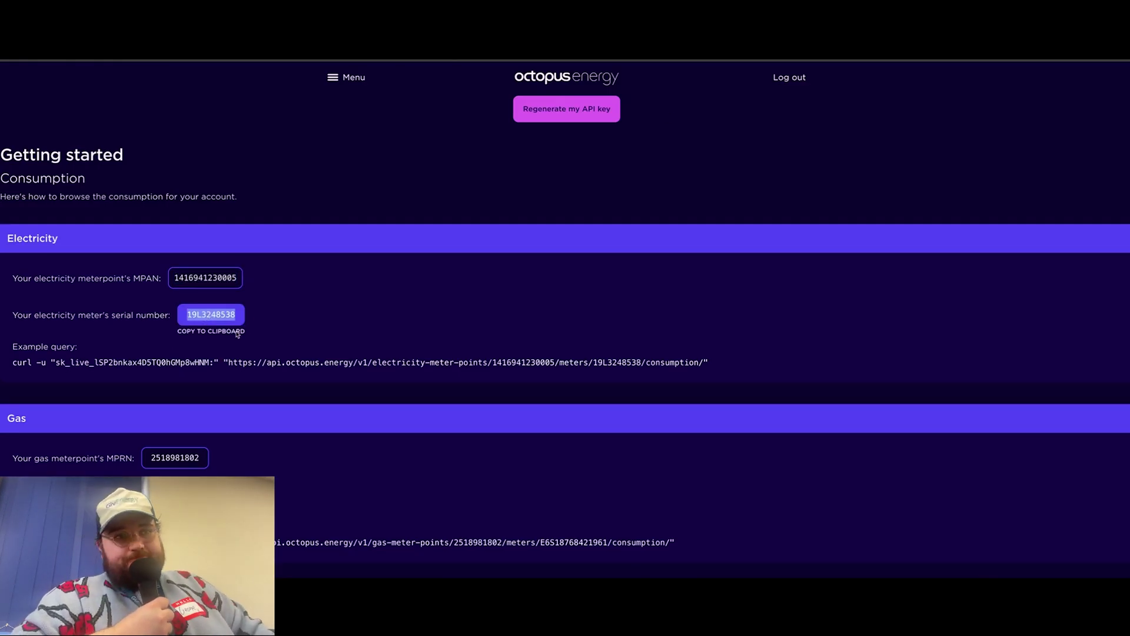
key(alt+Tab)
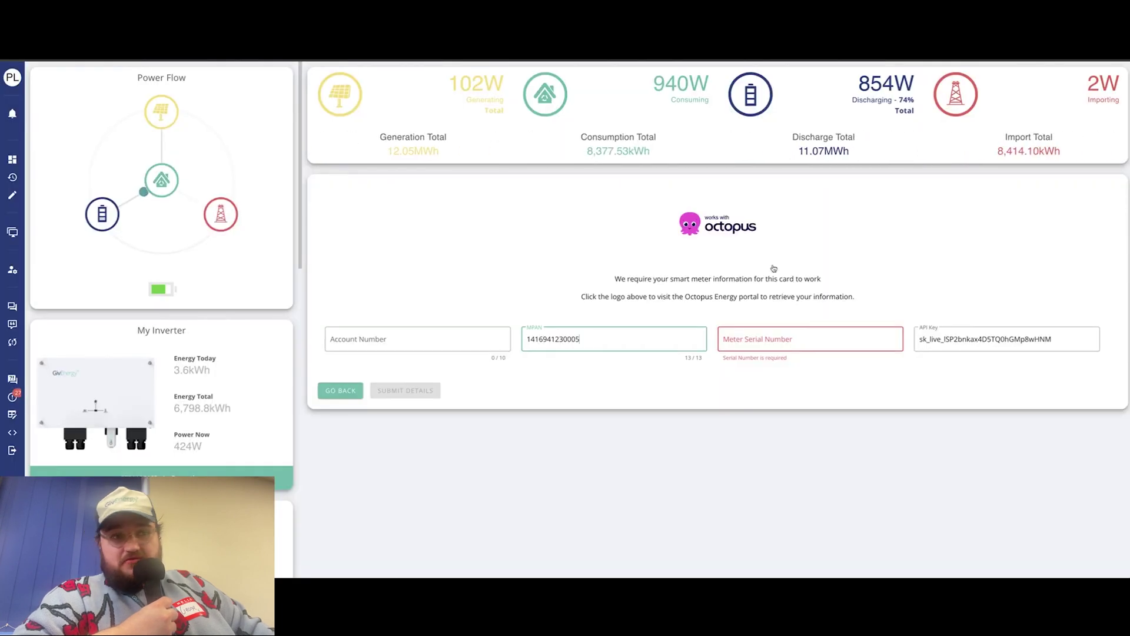
click(785, 341)
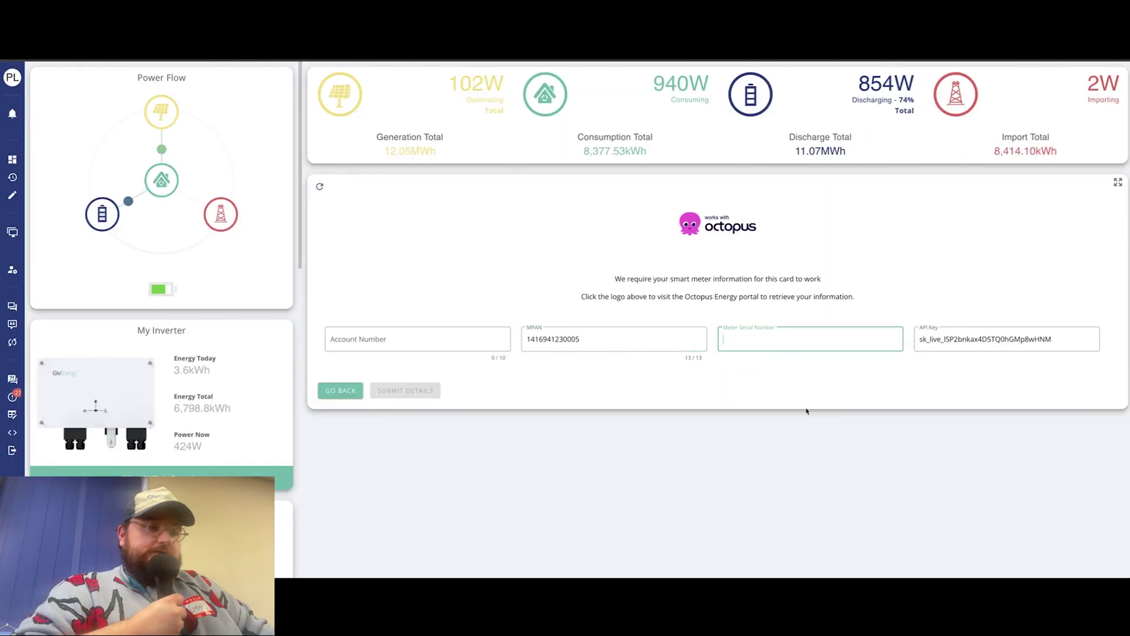
Step: Paste the meter serial number into the Meter Serial Number field
key(ctrl+v)
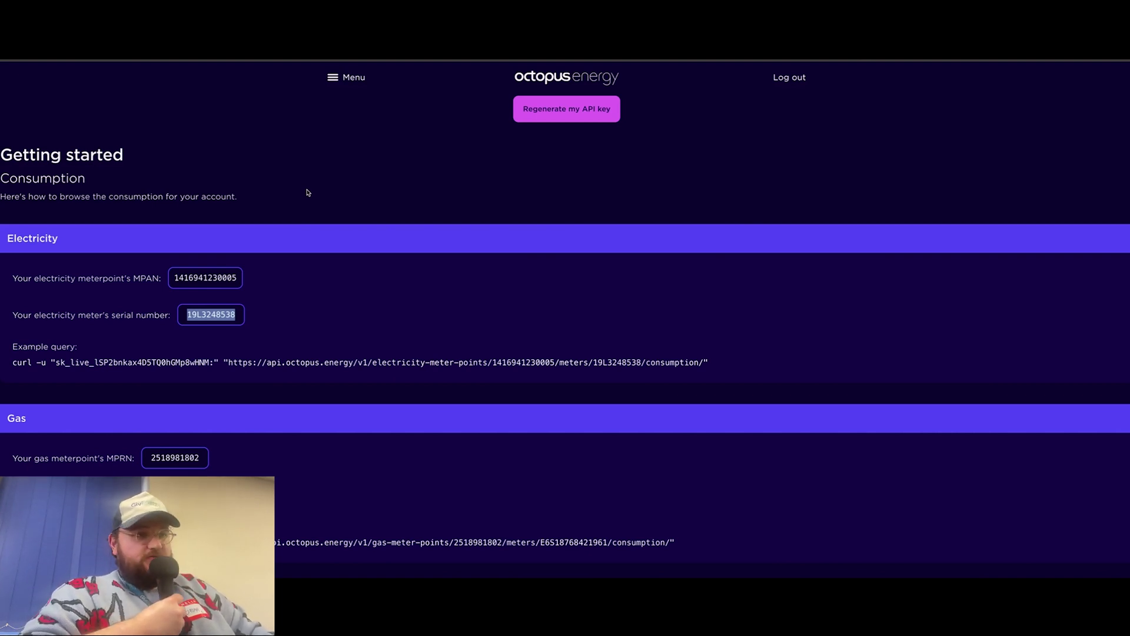
Step: Copy the account number from Octopus's My account page and return to GivEnergy
click(340, 81)
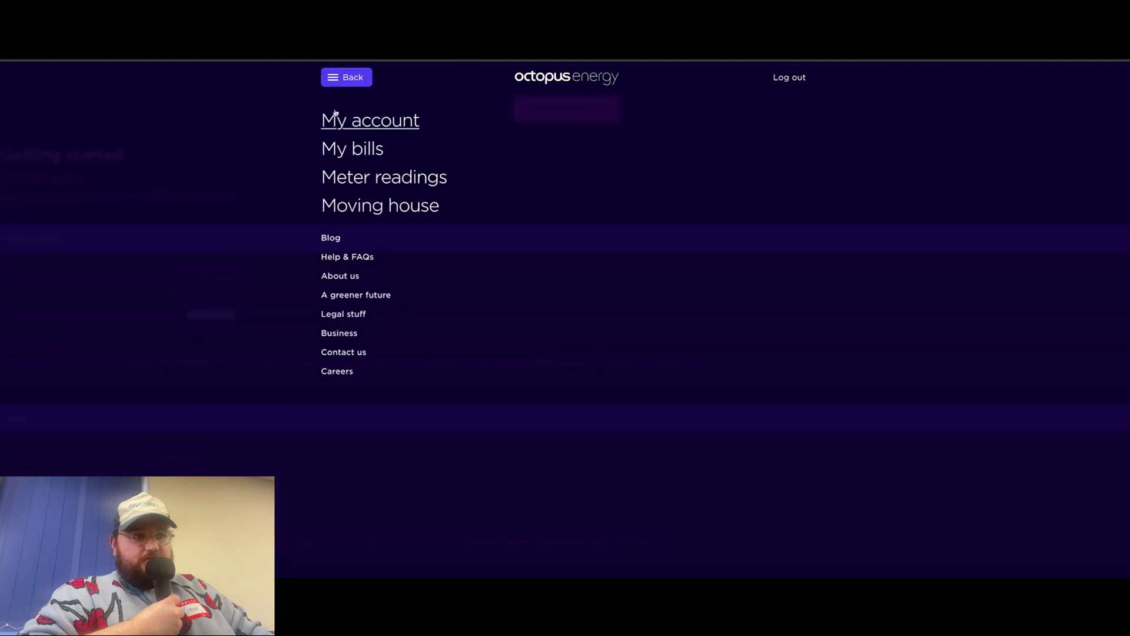
click(345, 118)
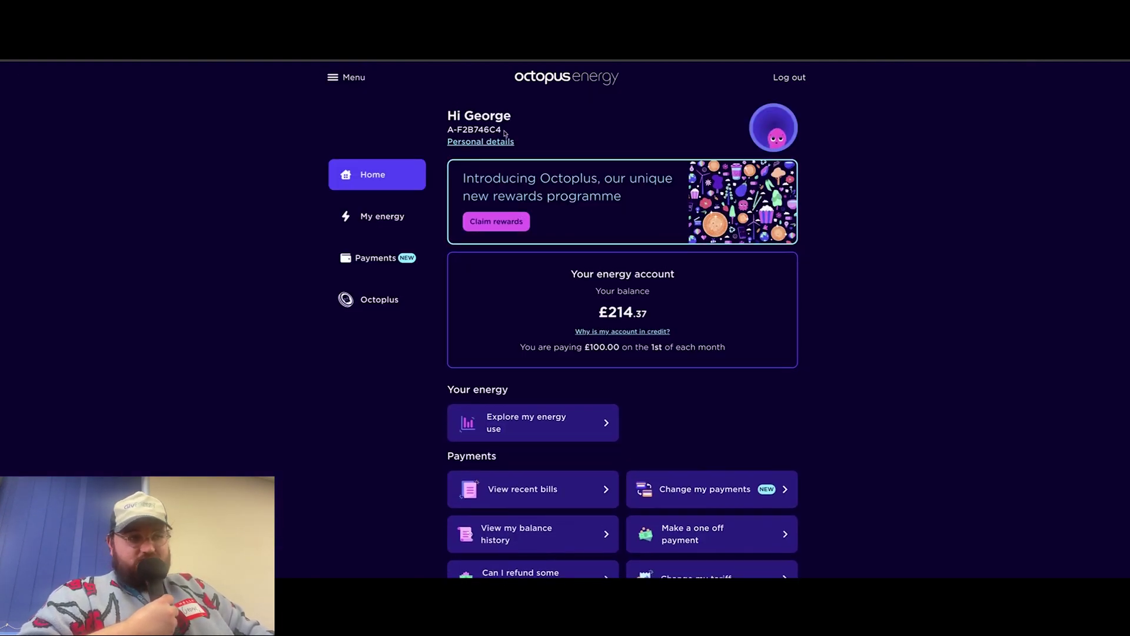
drag(501, 130, 447, 130)
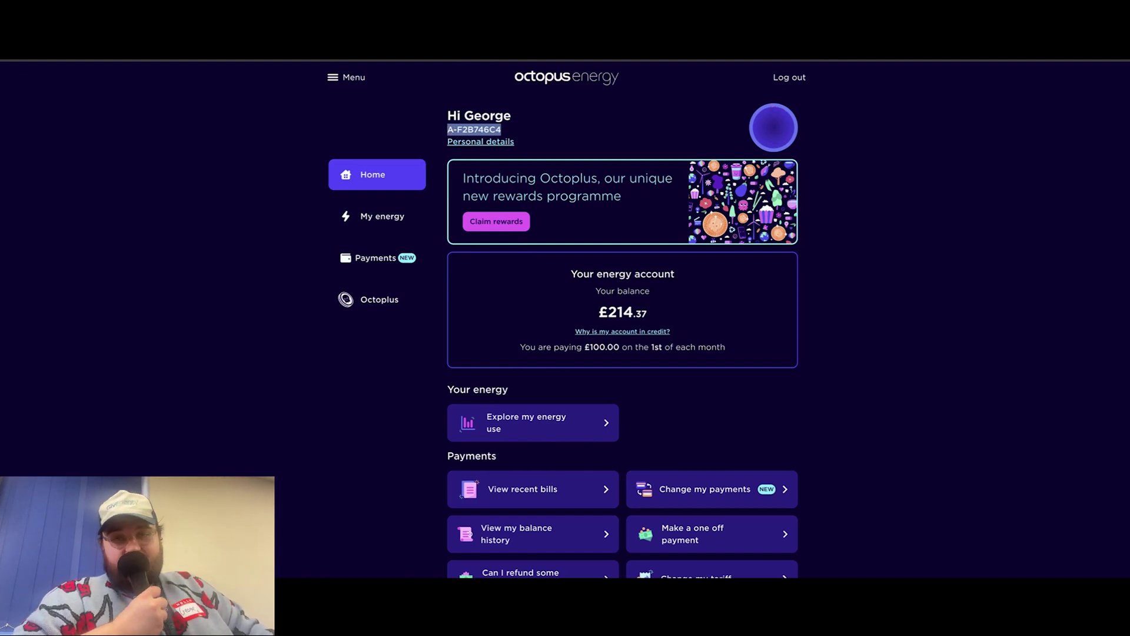
key(ctrl+Tab)
Step: Paste the account number into Account Number and submit the Octopus details
click(454, 328)
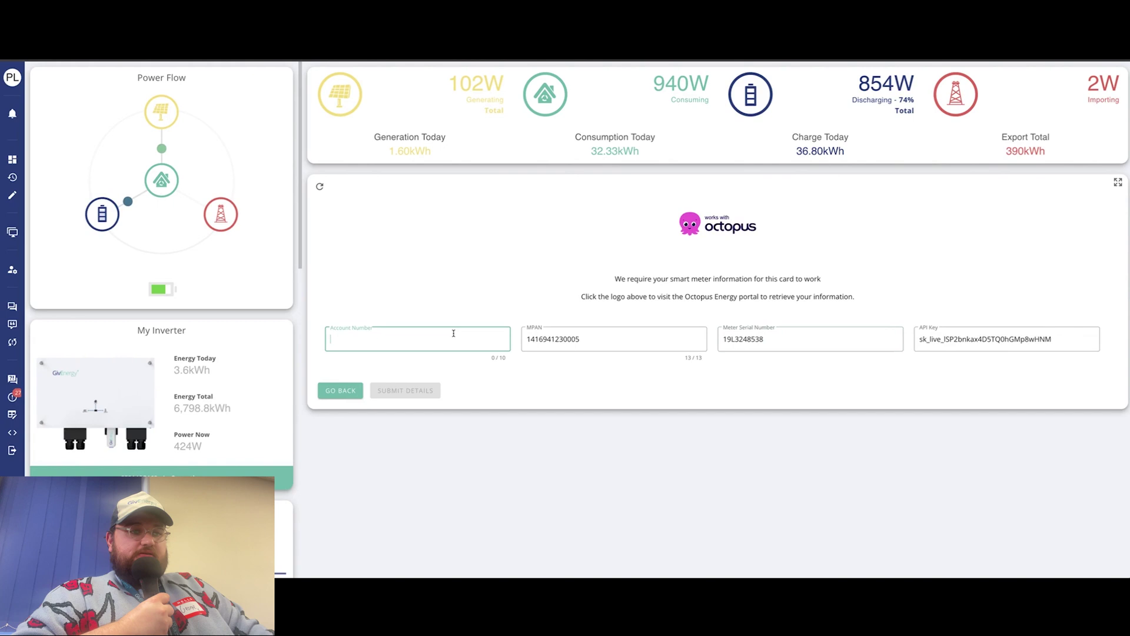
key(ctrl+v)
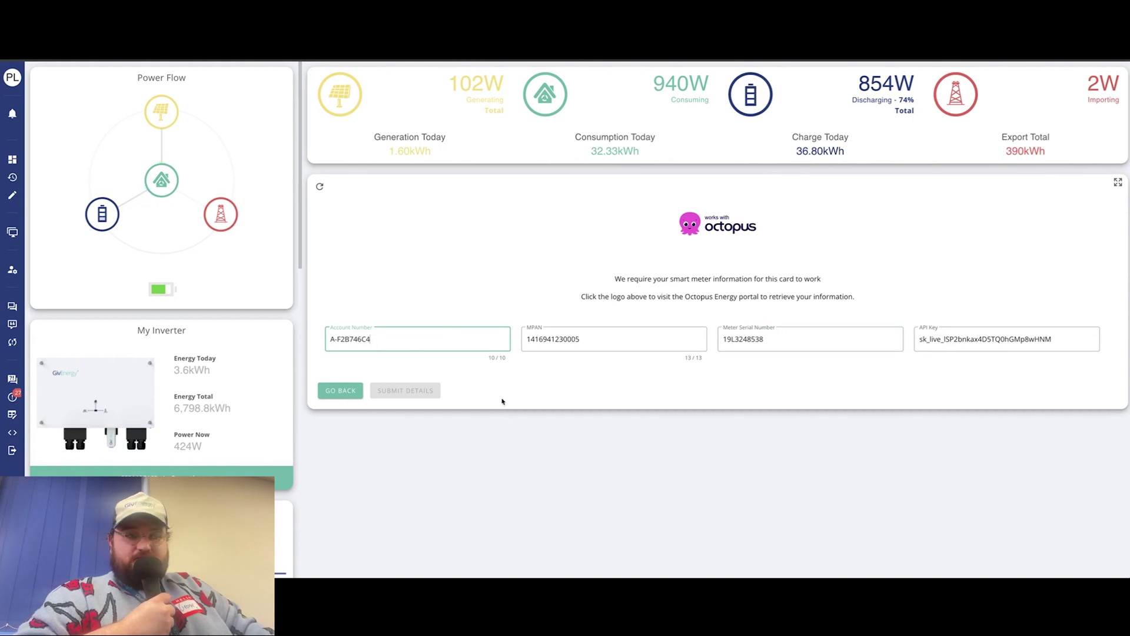
click(519, 387)
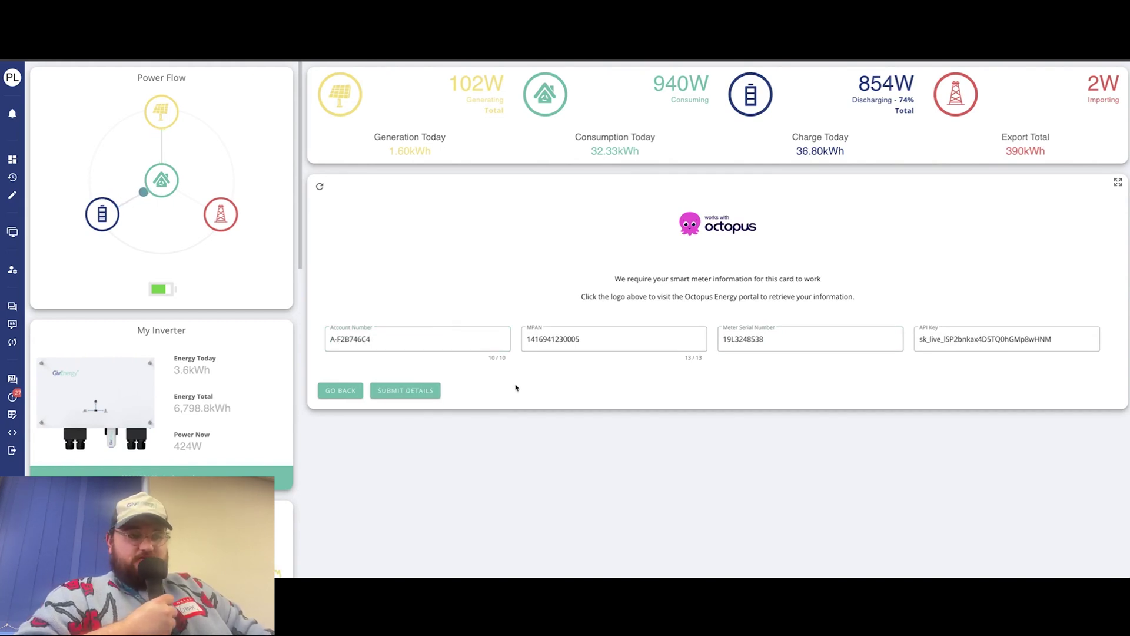
click(418, 391)
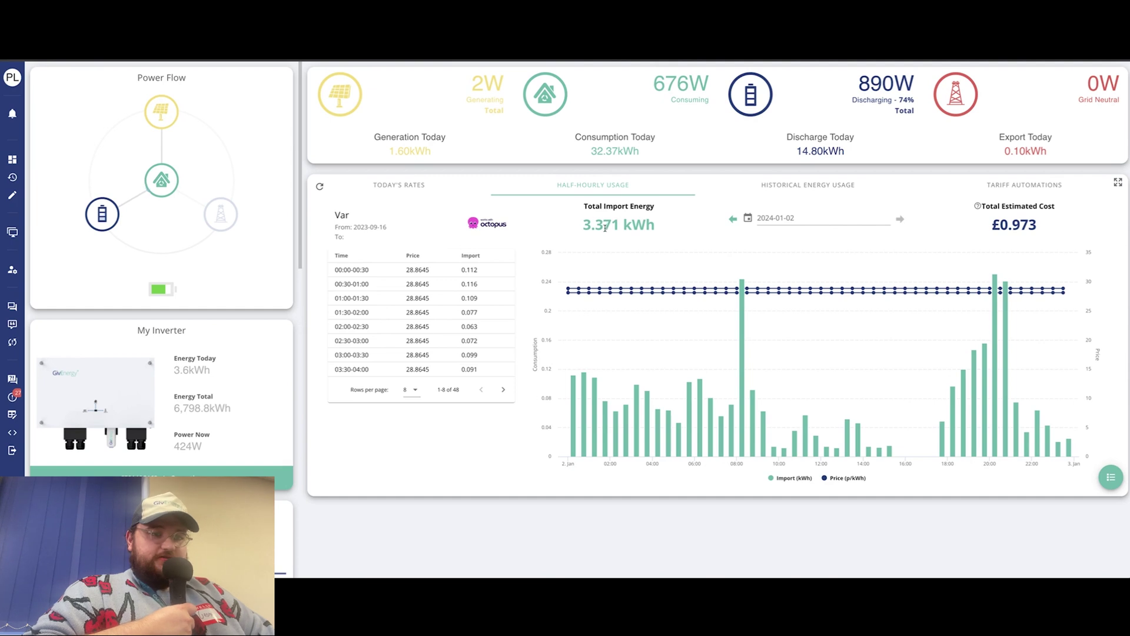
Step: Browse Today's Rates, Historical Energy Usage, Tariff Automations and Half-Hourly Usage, ending on Today's Rates
click(379, 187)
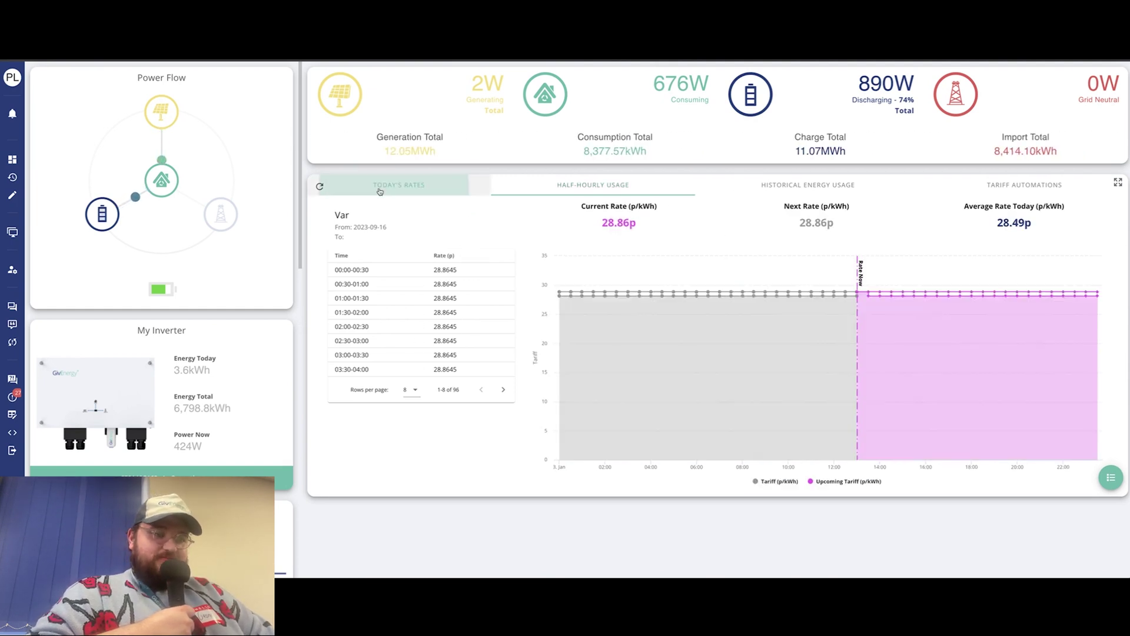
click(803, 195)
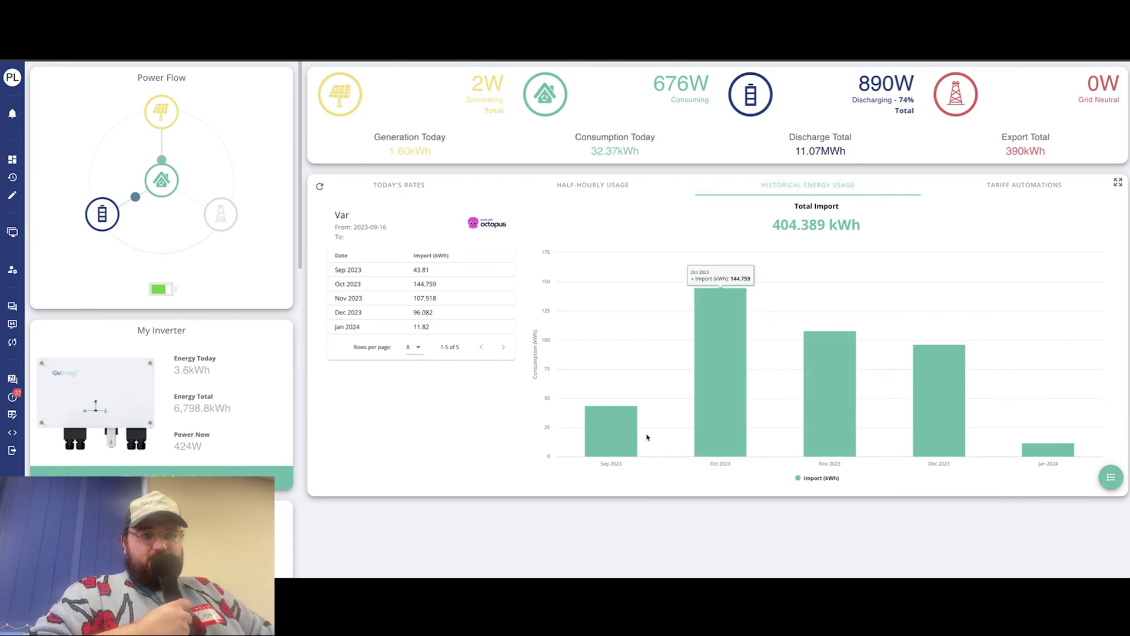
click(1027, 189)
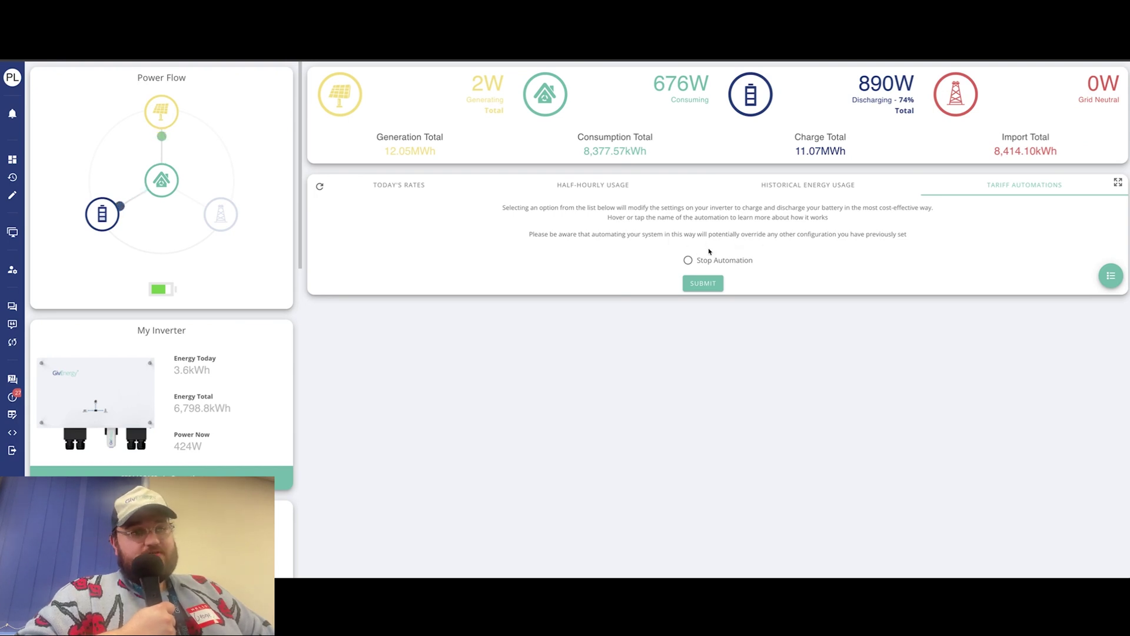
click(807, 185)
click(576, 186)
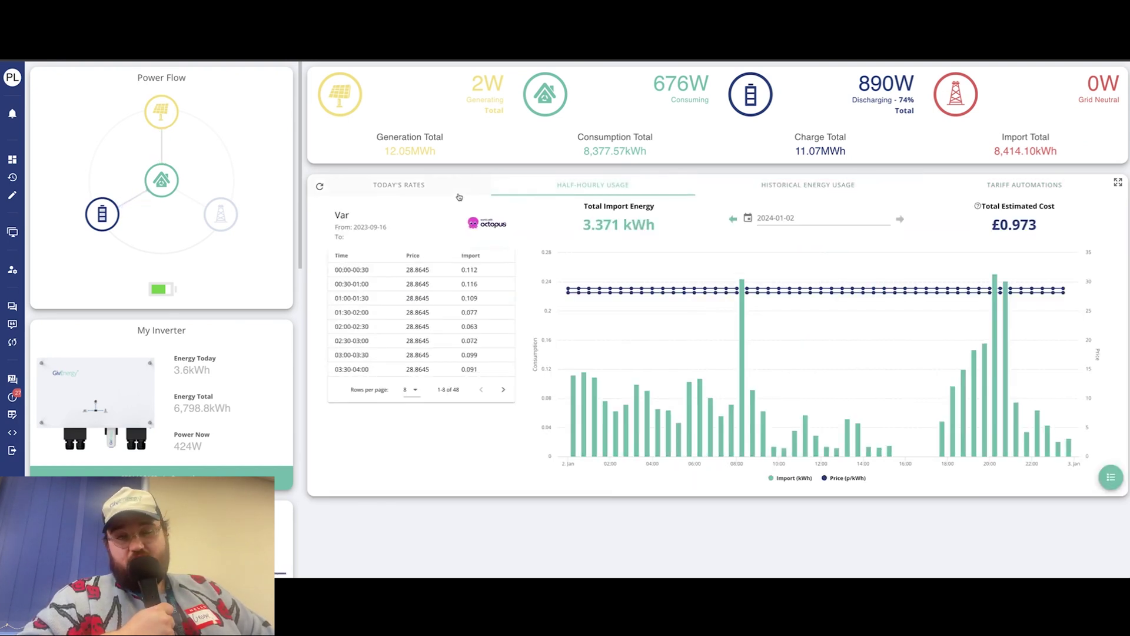
click(459, 196)
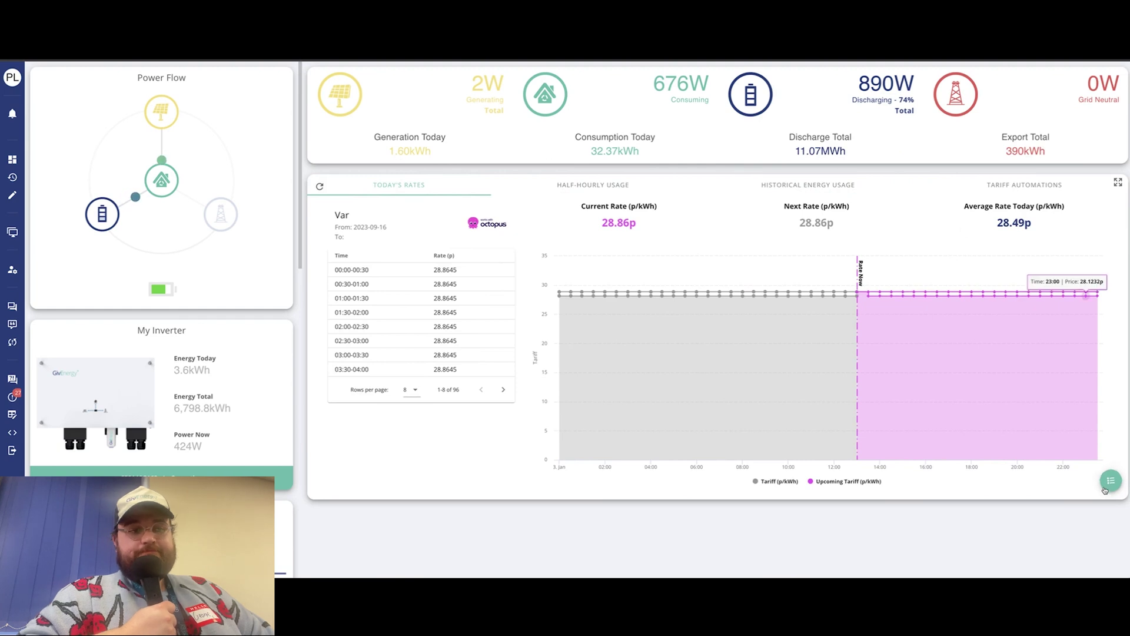
Step: Leave the Octopus details form and preview E.ON's Next Drive tariff
mouse_move(1107, 484)
click(1103, 452)
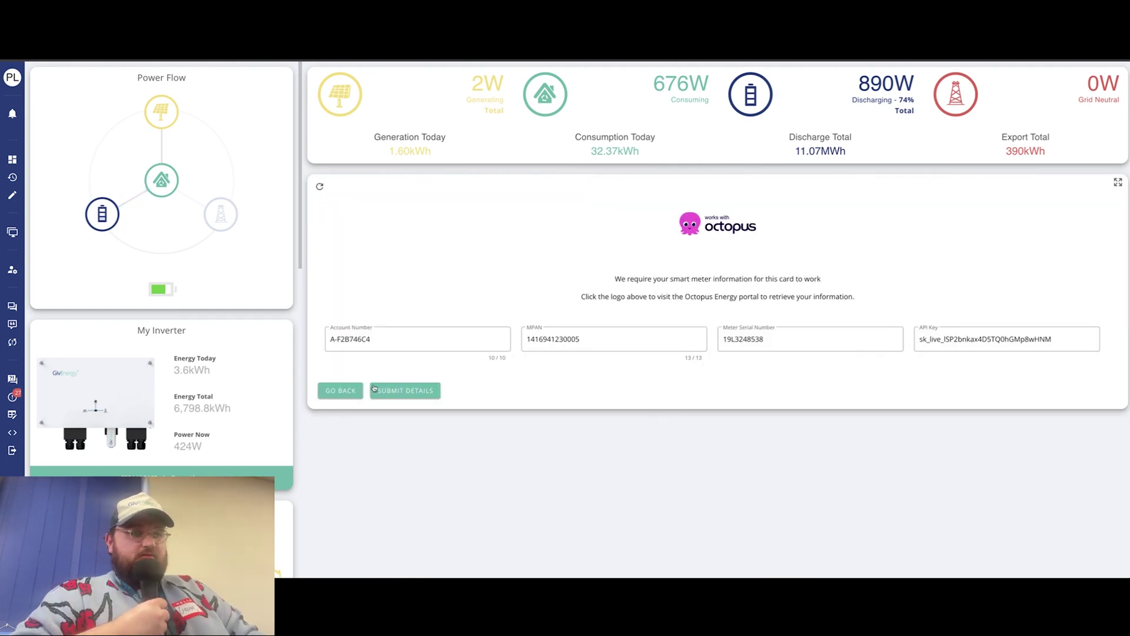
click(338, 391)
click(688, 381)
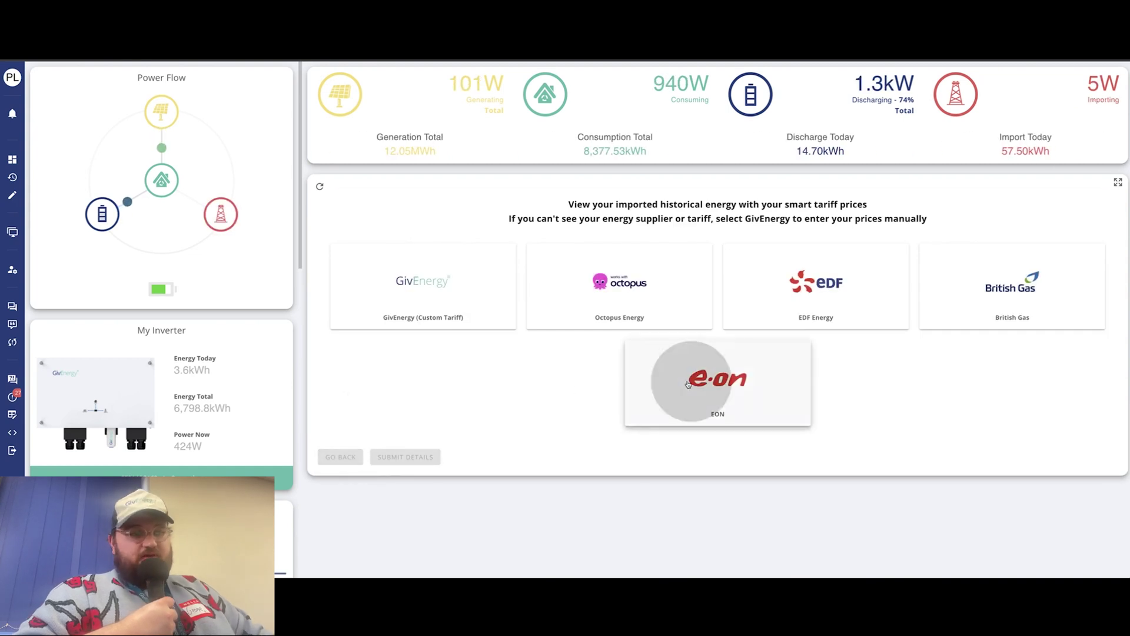
click(557, 218)
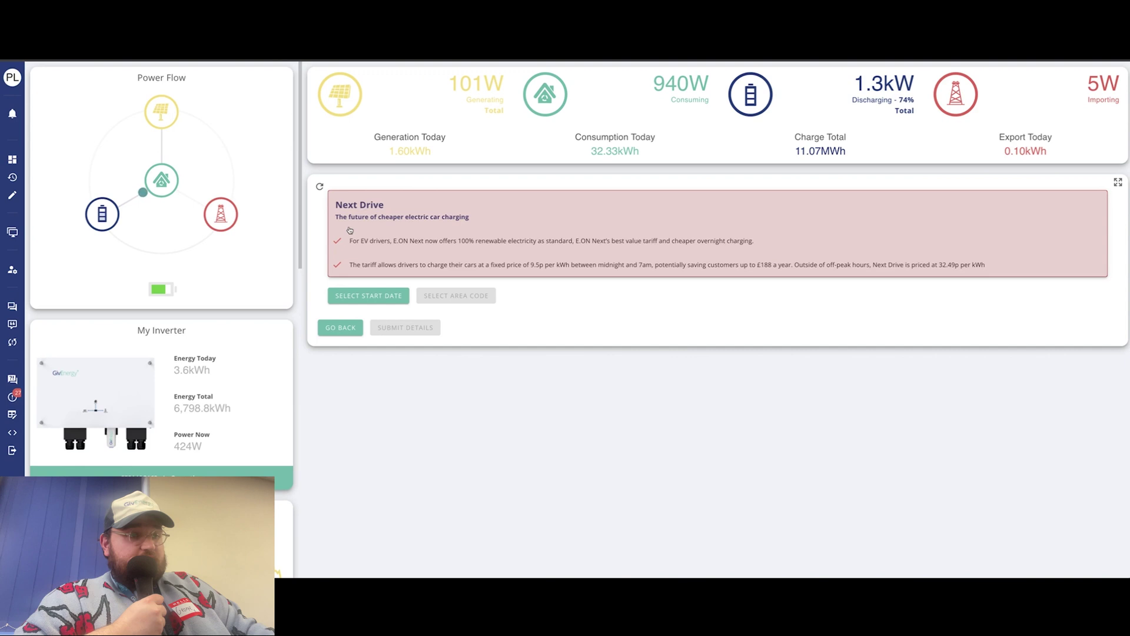
click(348, 330)
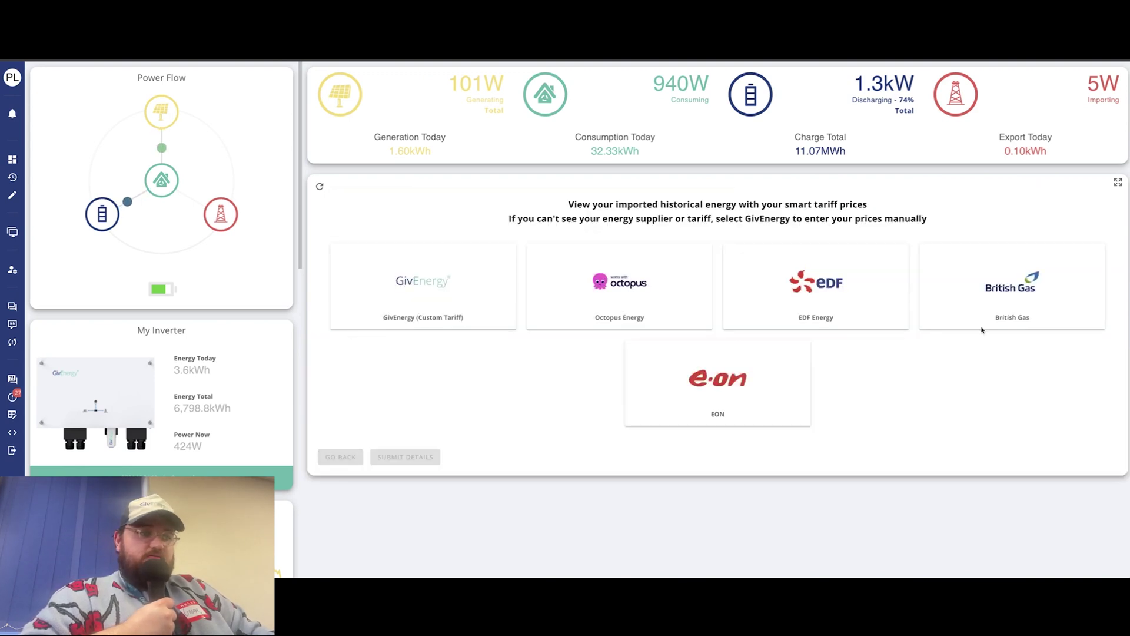
Step: Preview British Gas's Electric Drivers and EDF's GoElectric, GoElectric 35 and GoElectric 98 tariffs
click(1003, 306)
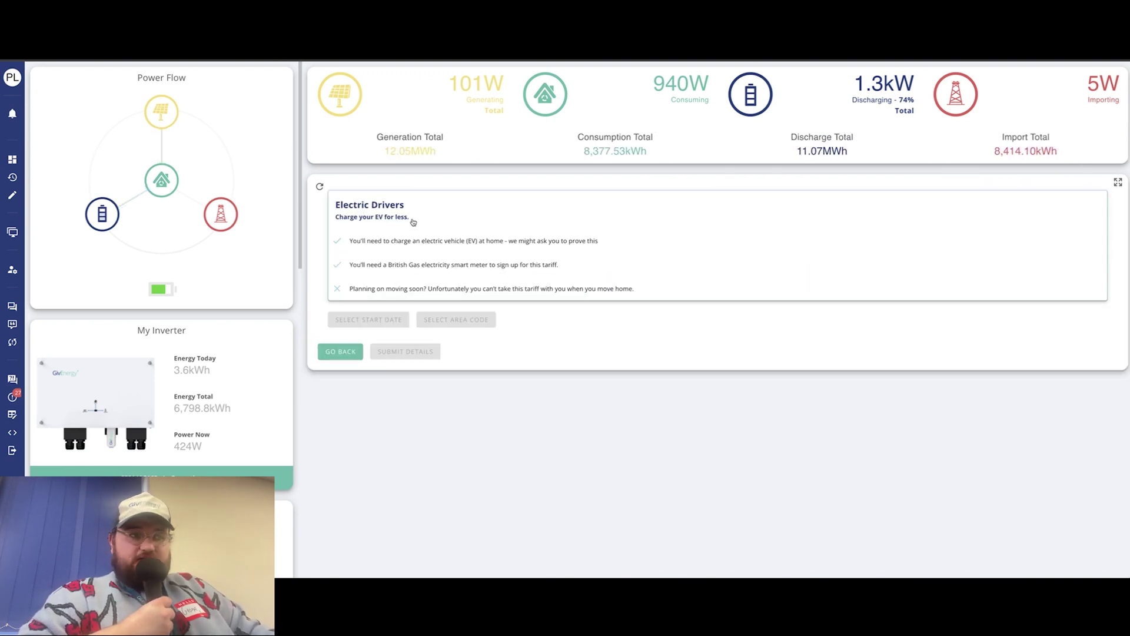
click(454, 222)
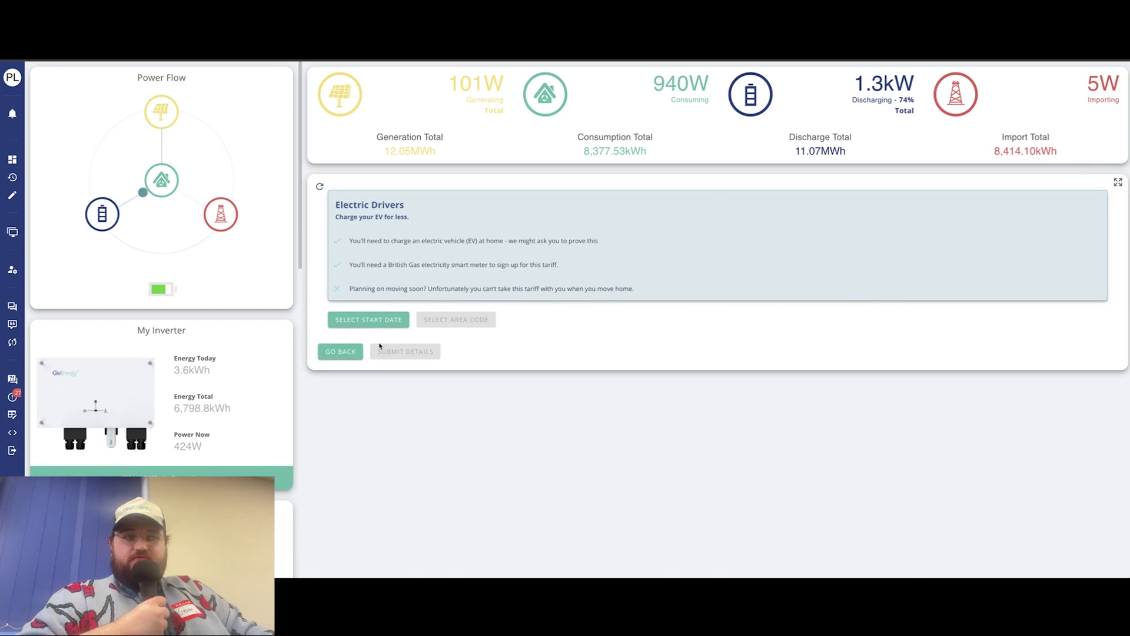
click(345, 352)
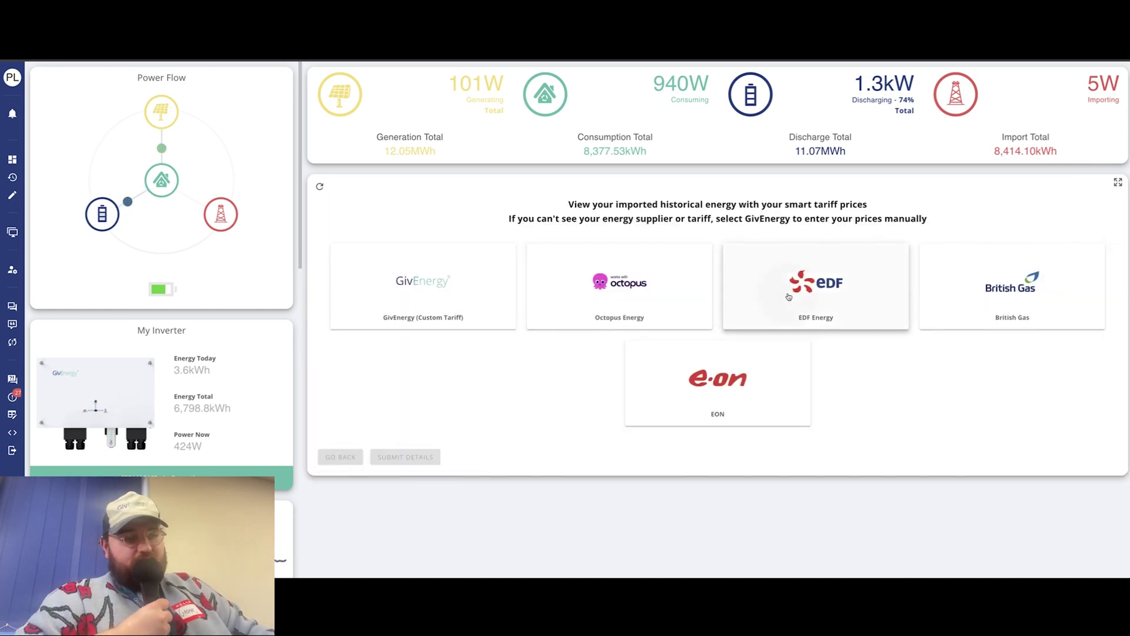
click(787, 294)
click(477, 292)
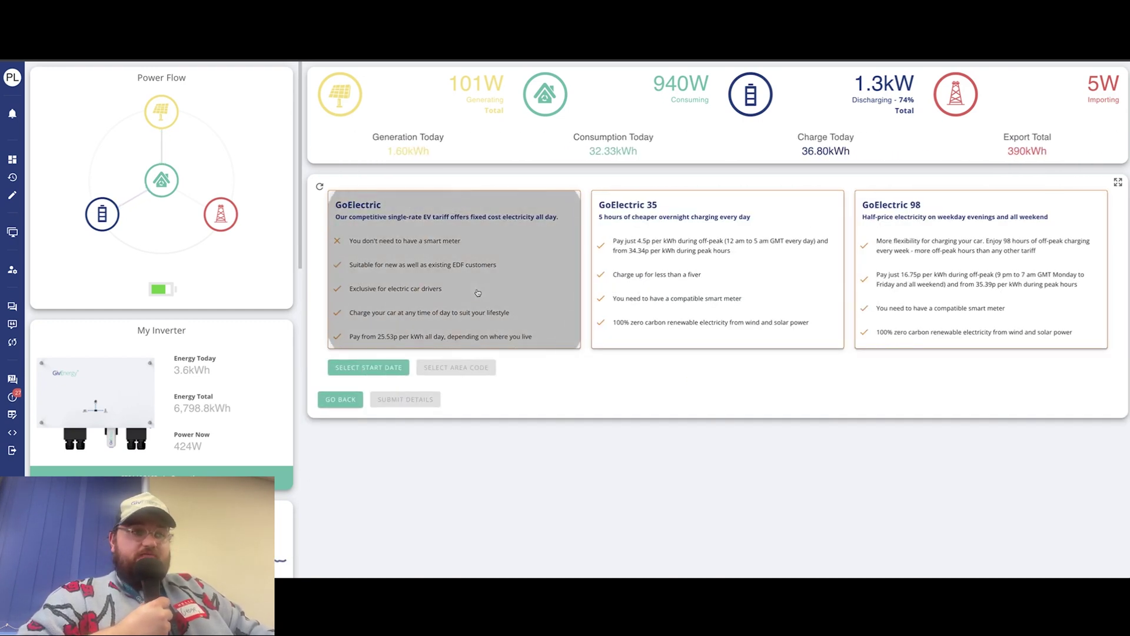
click(691, 292)
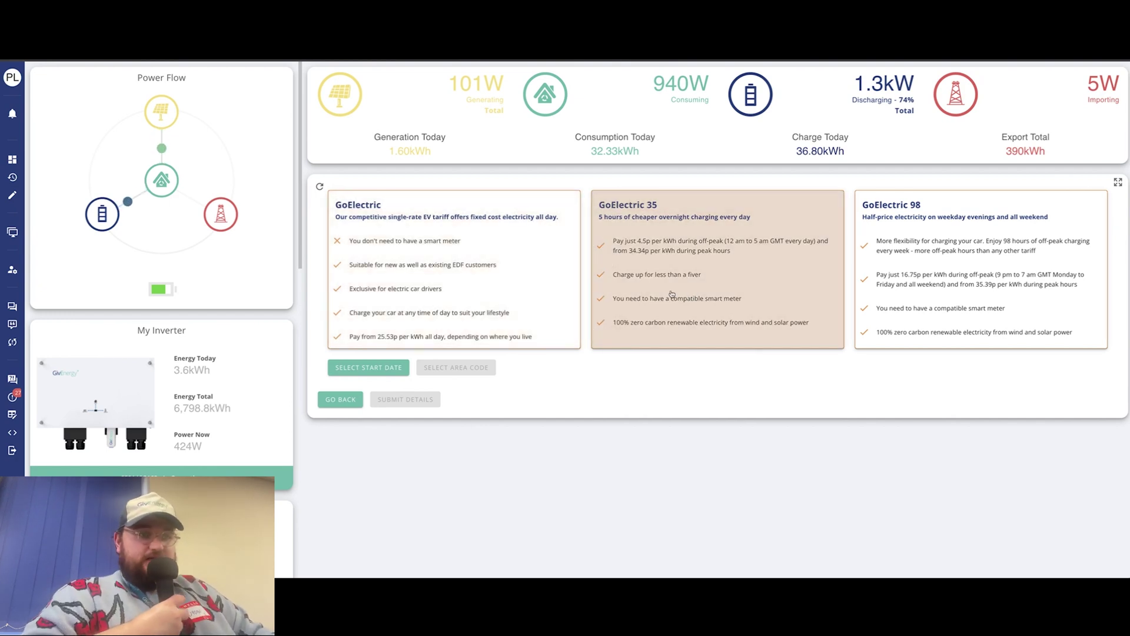
click(903, 277)
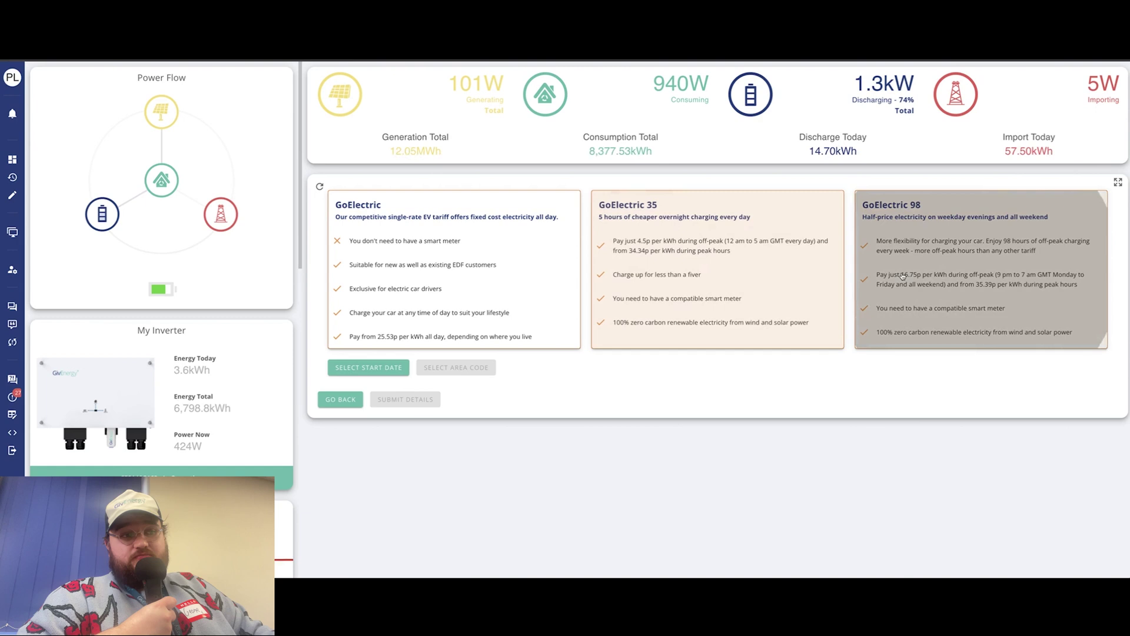
click(340, 398)
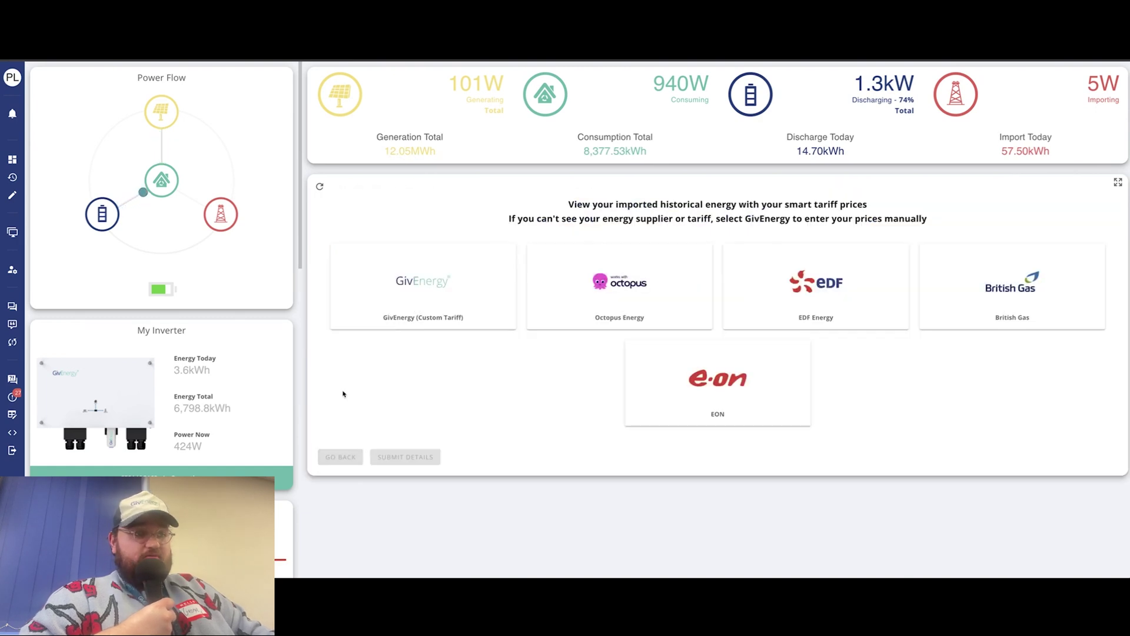
Step: Set the custom tariff's import to Multiple-rate with 6 p/day standing charge, cancelling a rate period
click(448, 282)
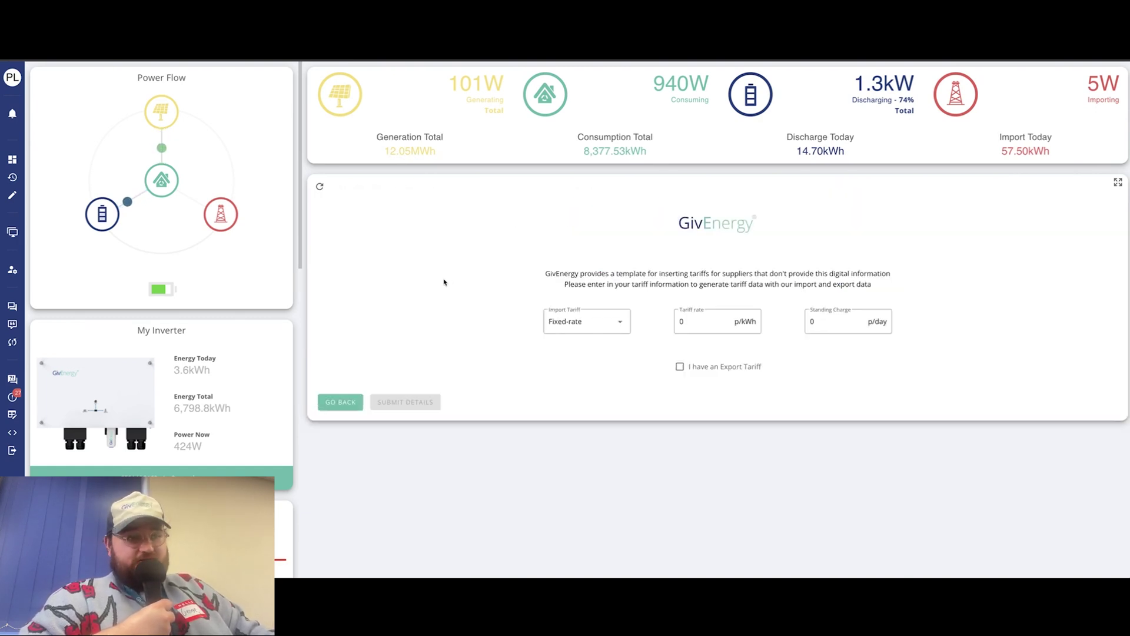
click(621, 324)
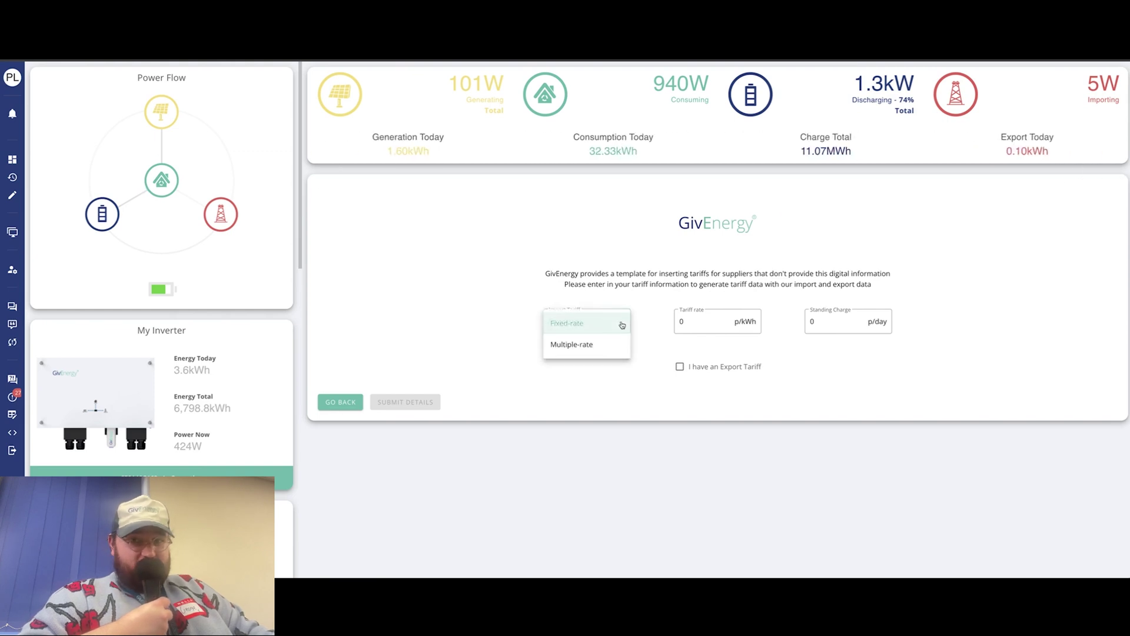
click(592, 348)
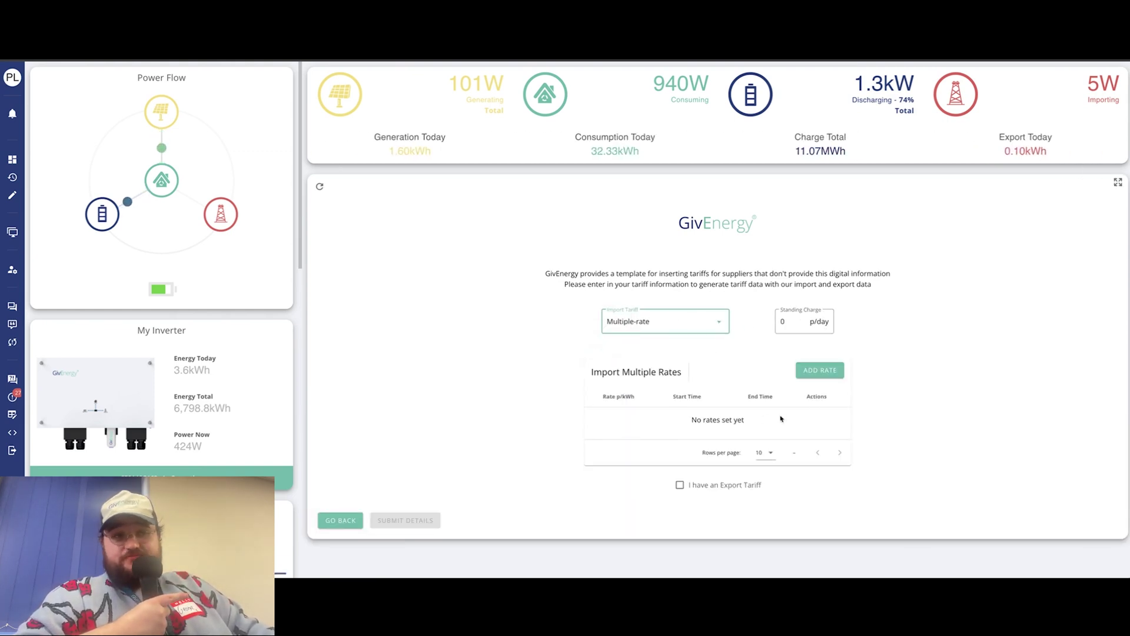
click(805, 318)
click(806, 318)
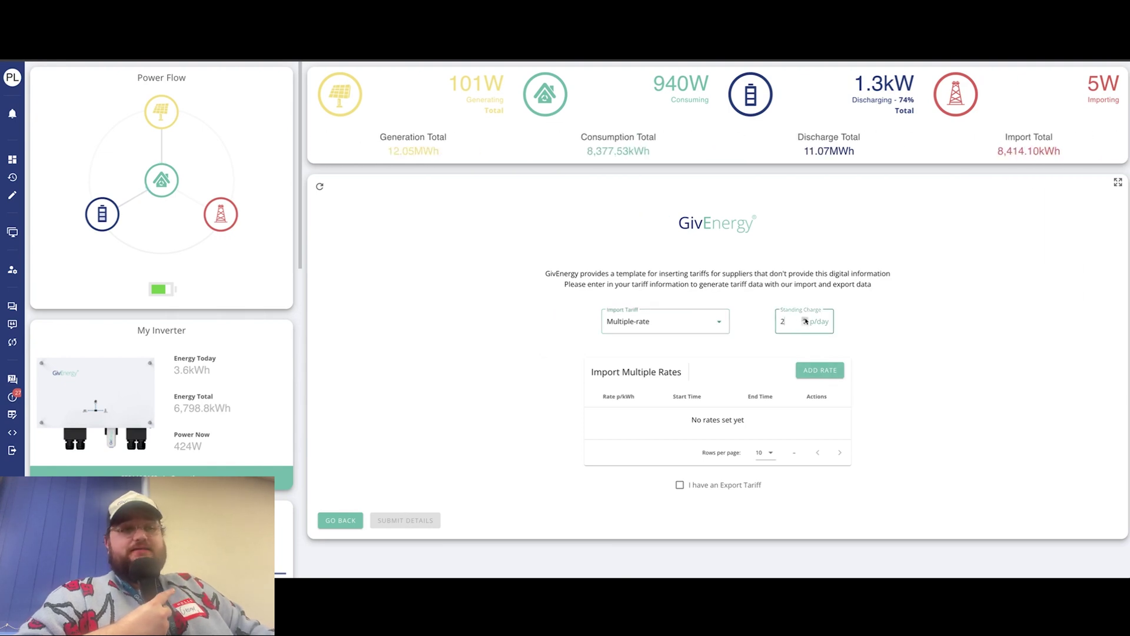
click(805, 318)
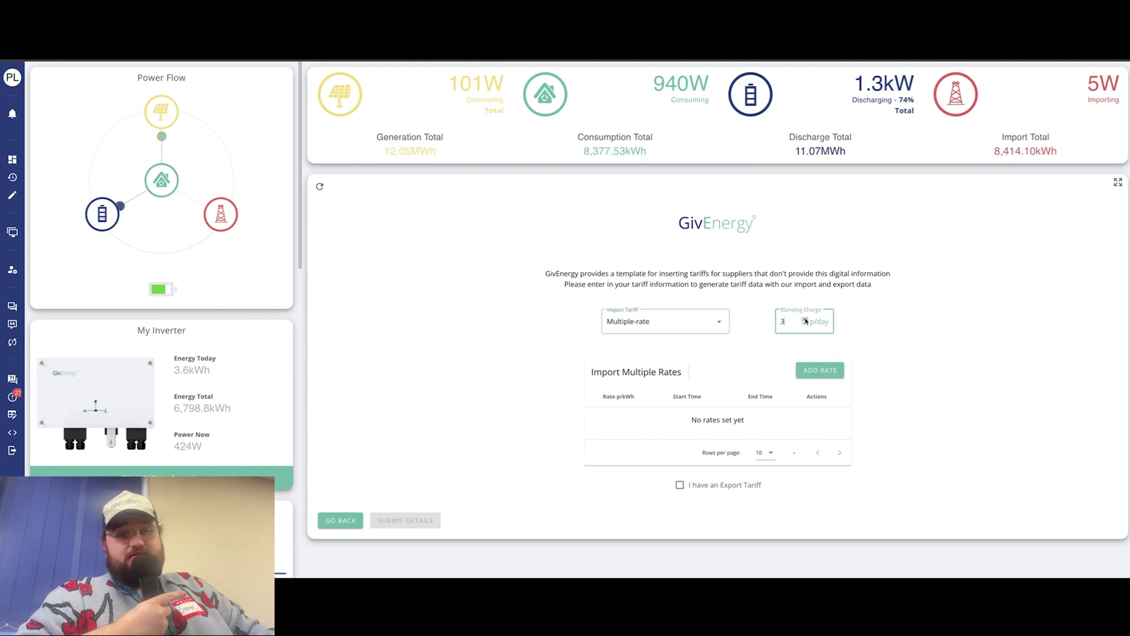
click(819, 370)
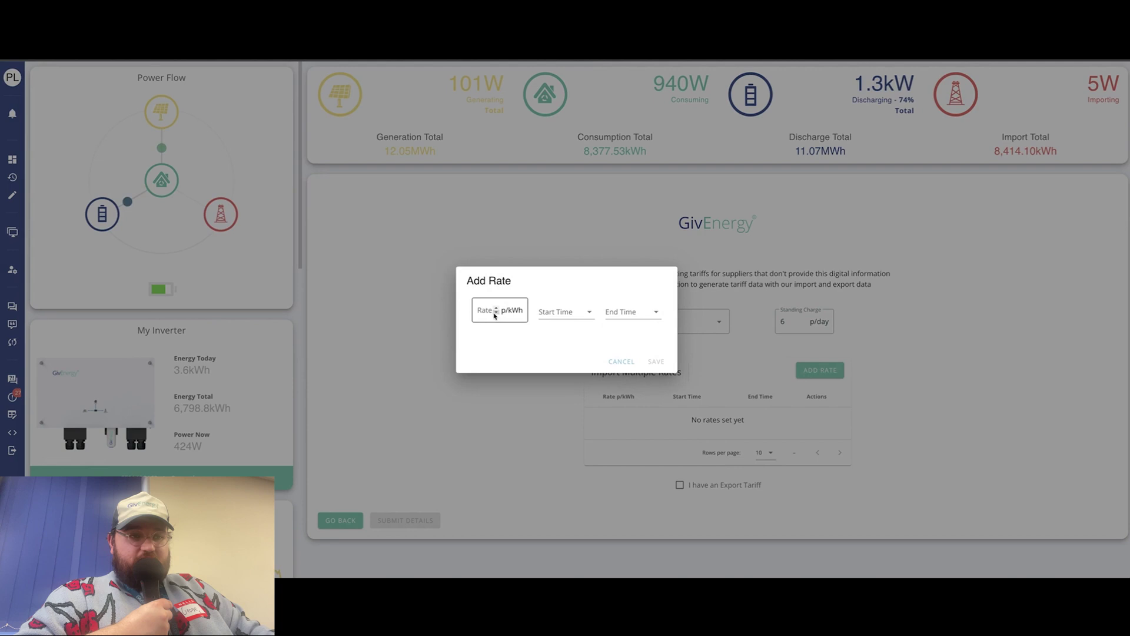
click(564, 312)
click(638, 312)
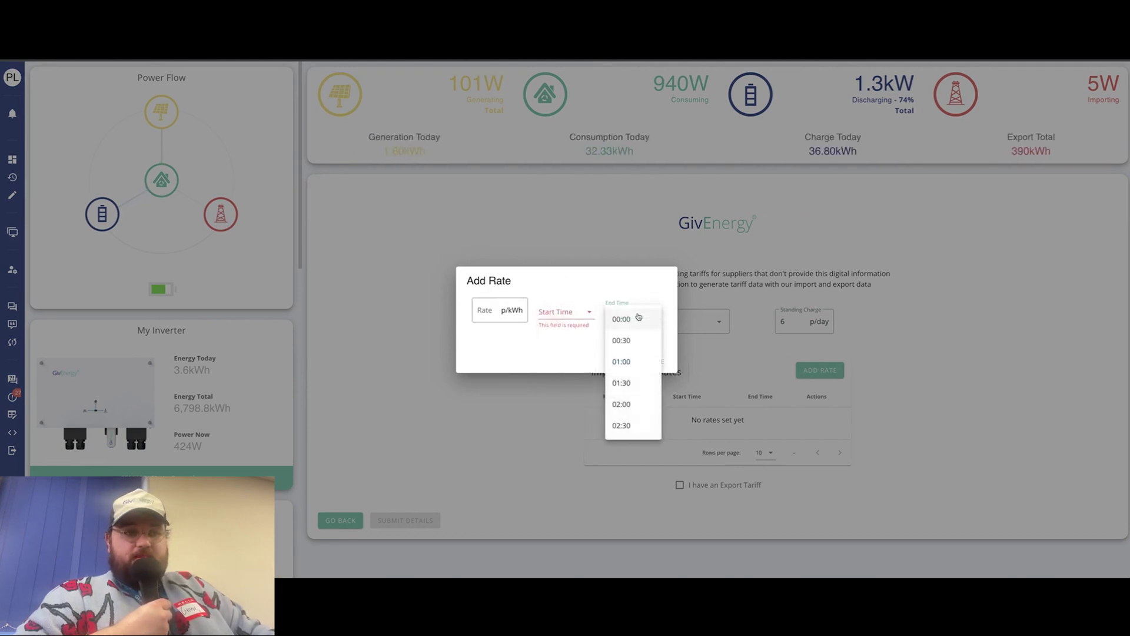
click(618, 360)
click(621, 361)
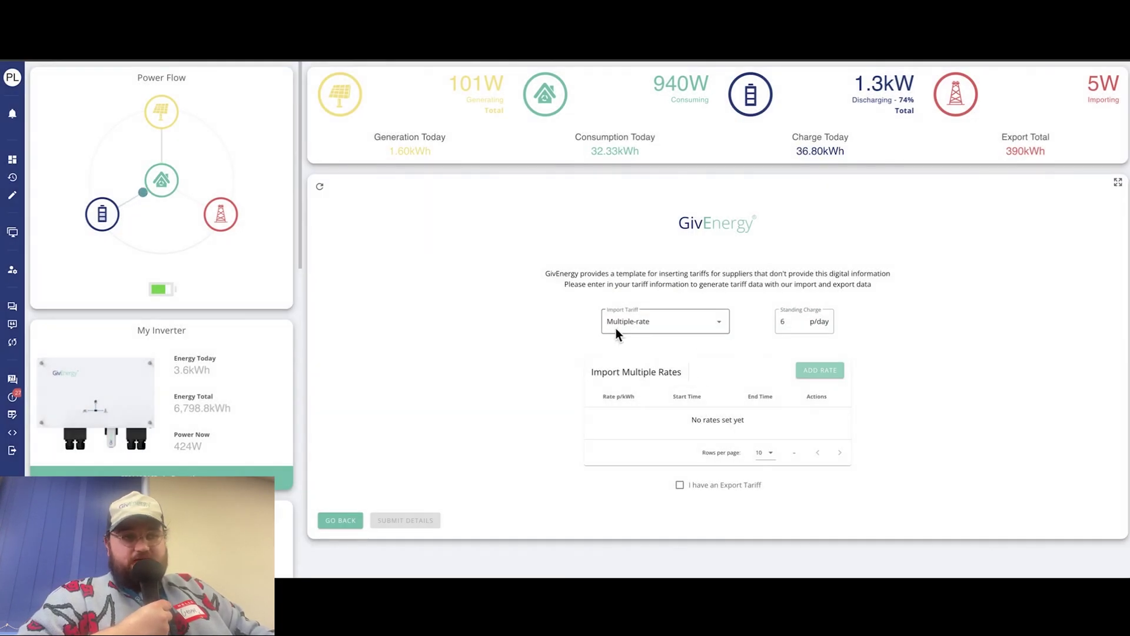
Step: Enable an export tariff and keep it Fixed-rate
click(680, 484)
scroll(686, 421, down, 1)
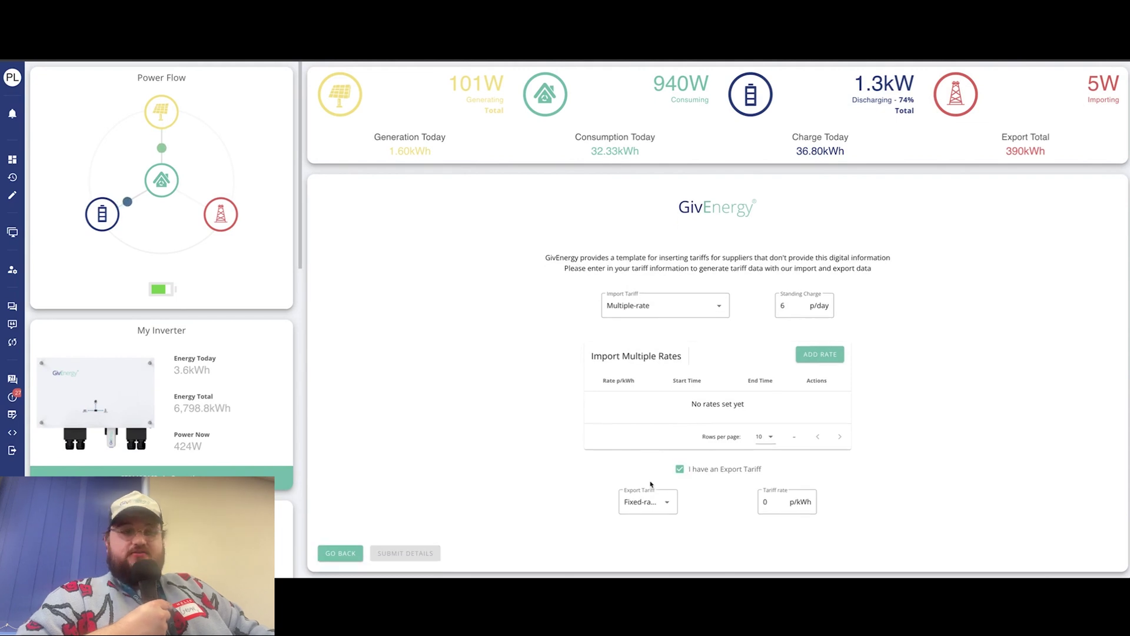
click(671, 503)
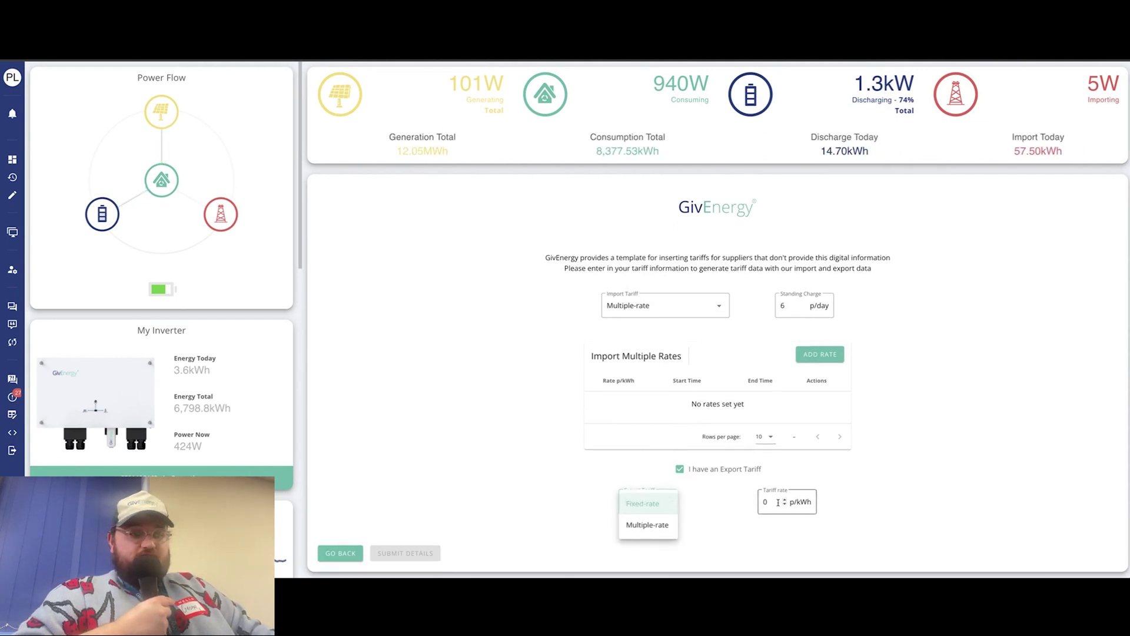
click(673, 505)
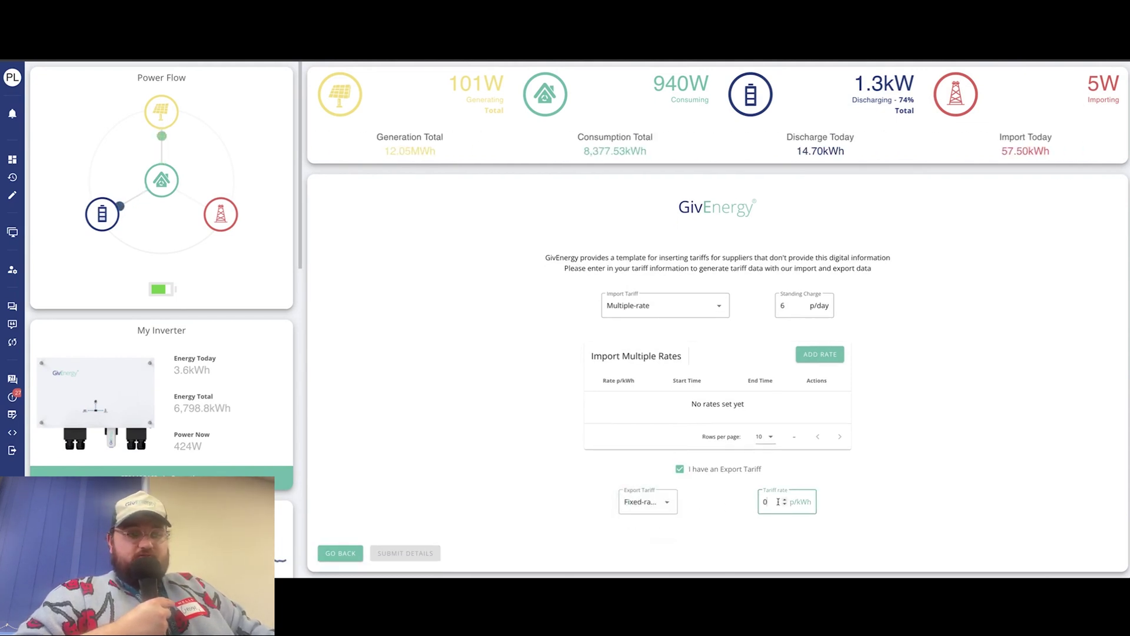
click(353, 550)
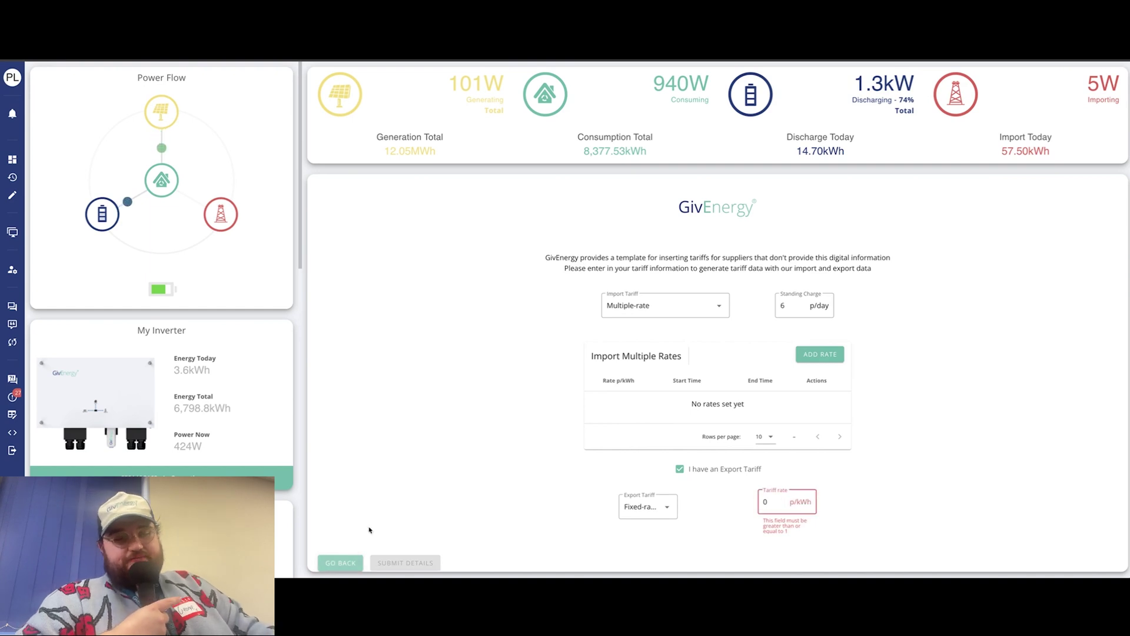
click(356, 552)
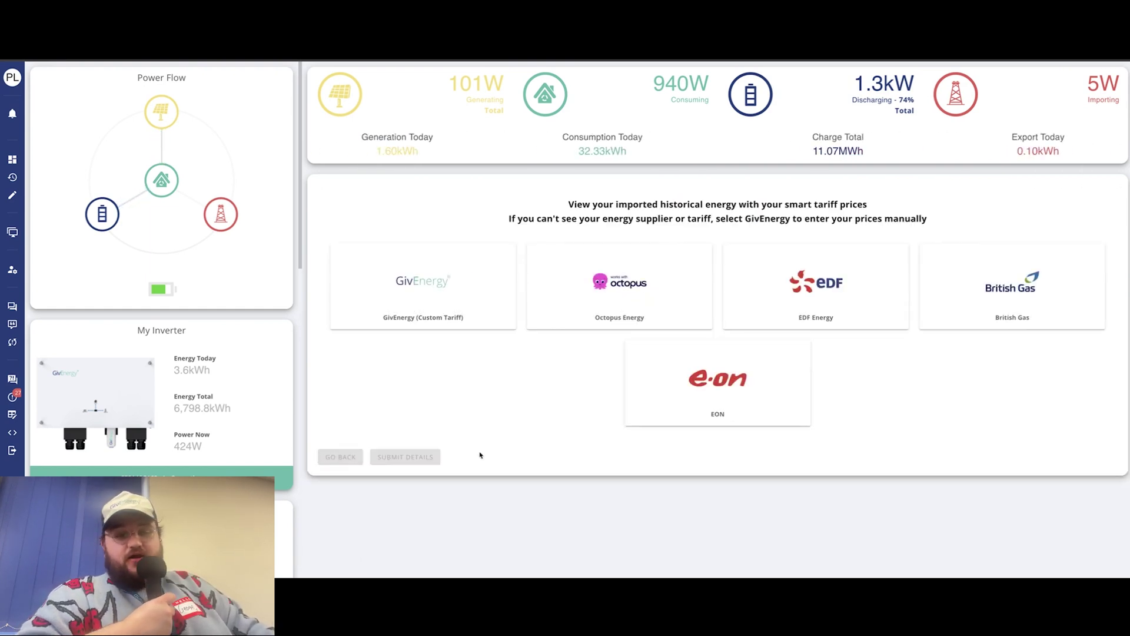